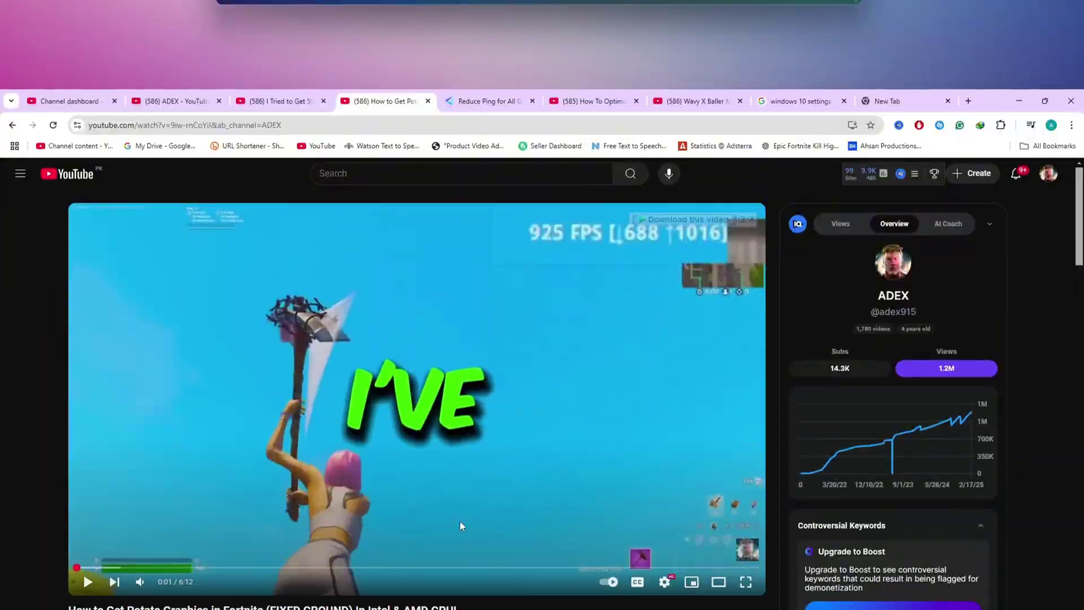
scroll(459, 452, down, 5)
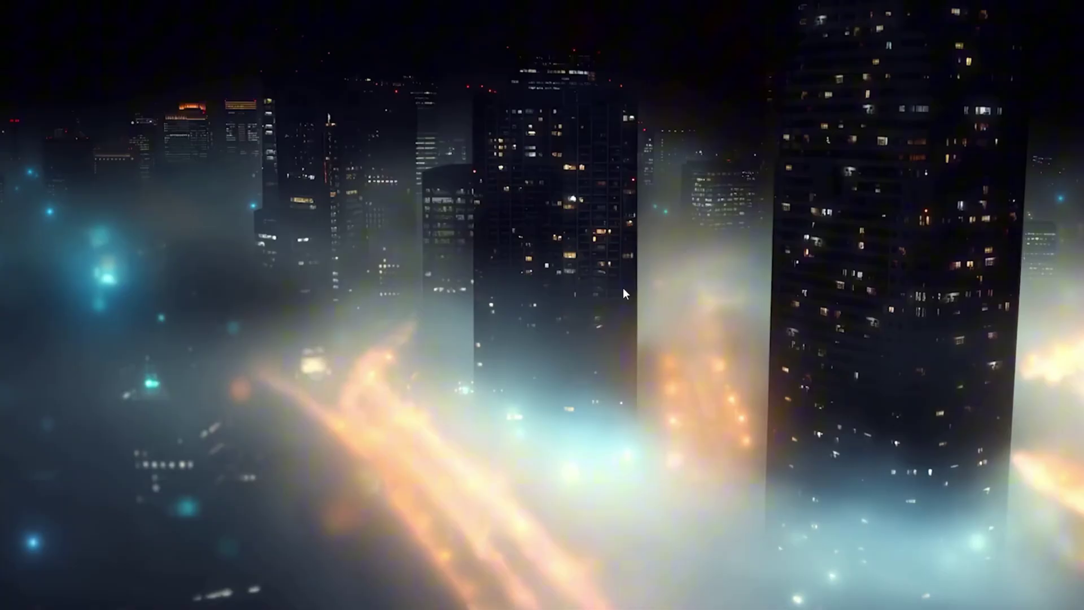
Step: Open Device Manager and expand the Network adapters category
key(super)
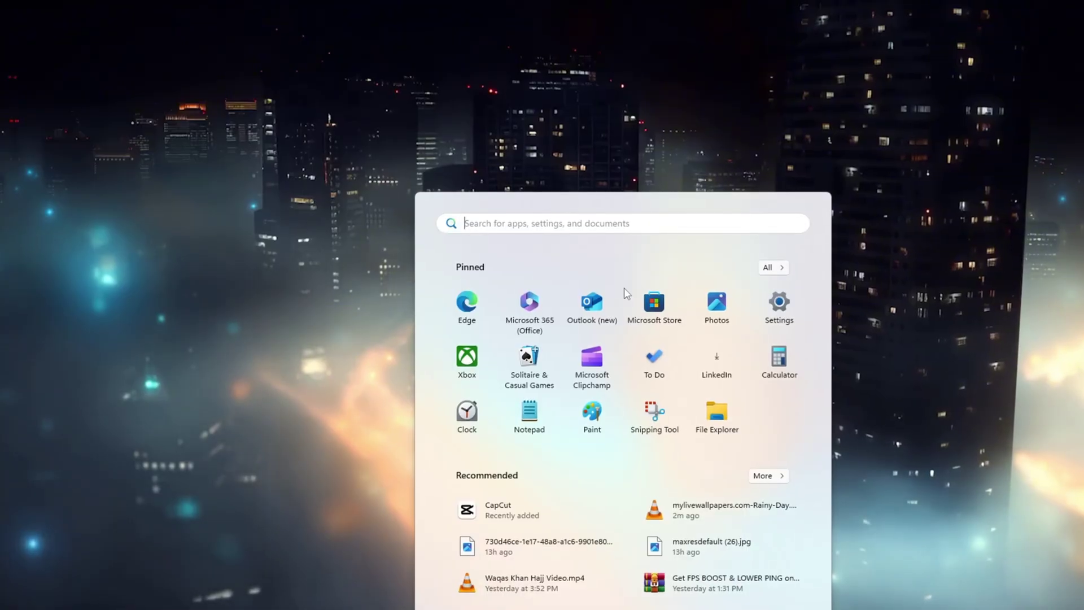
text(device Manager)
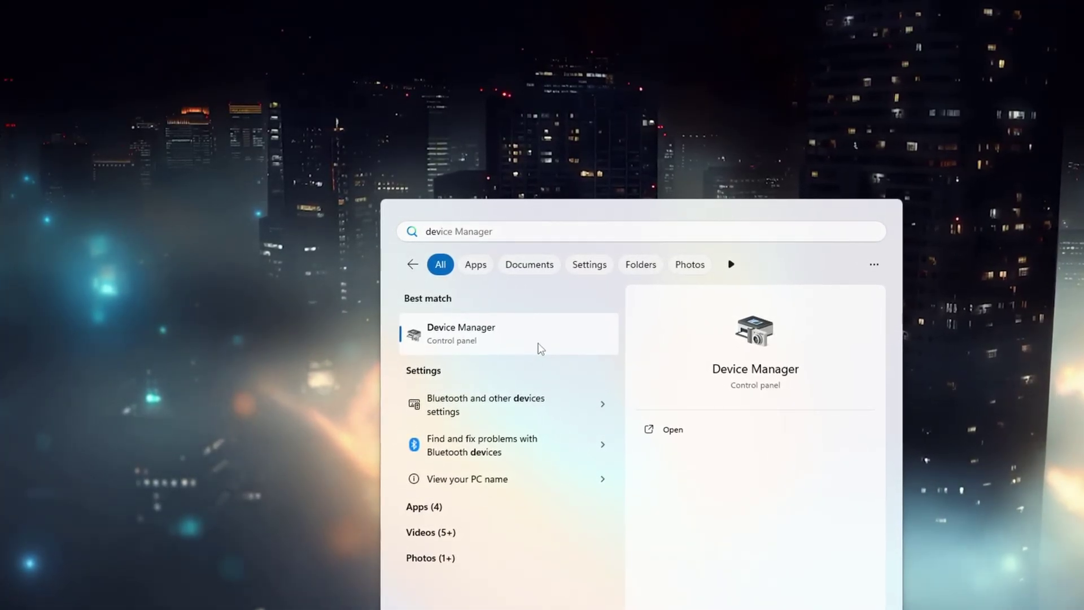
click(539, 347)
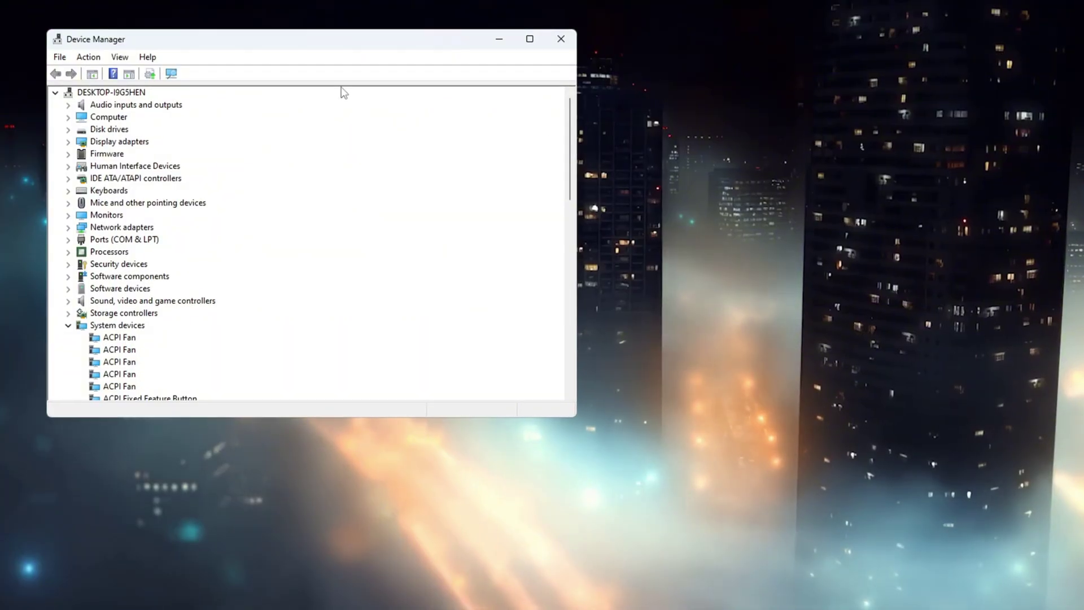
scroll(333, 203, down, 15)
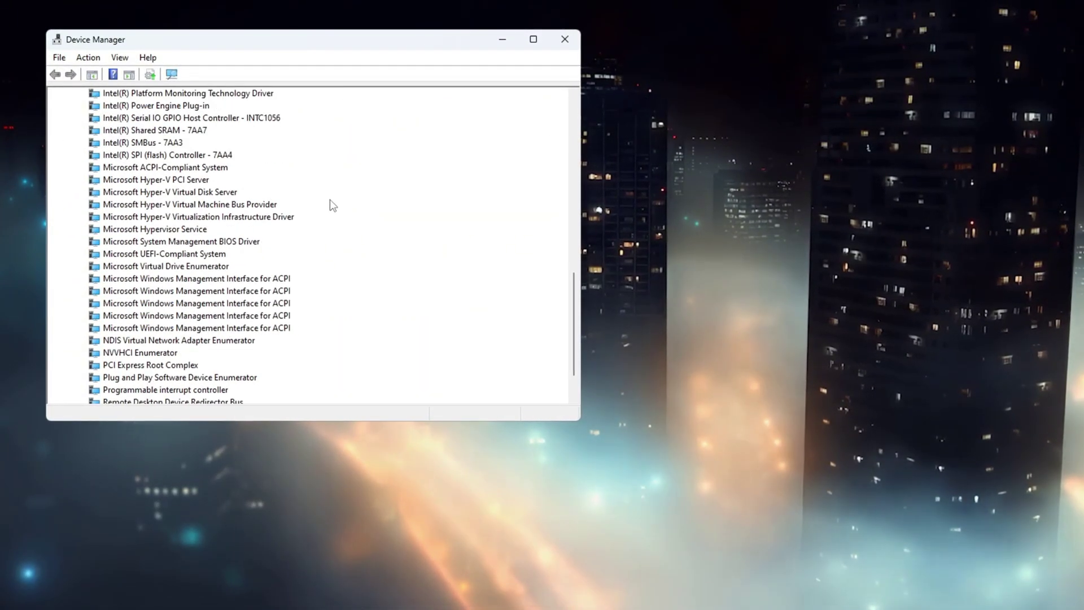
scroll(333, 203, up, 15)
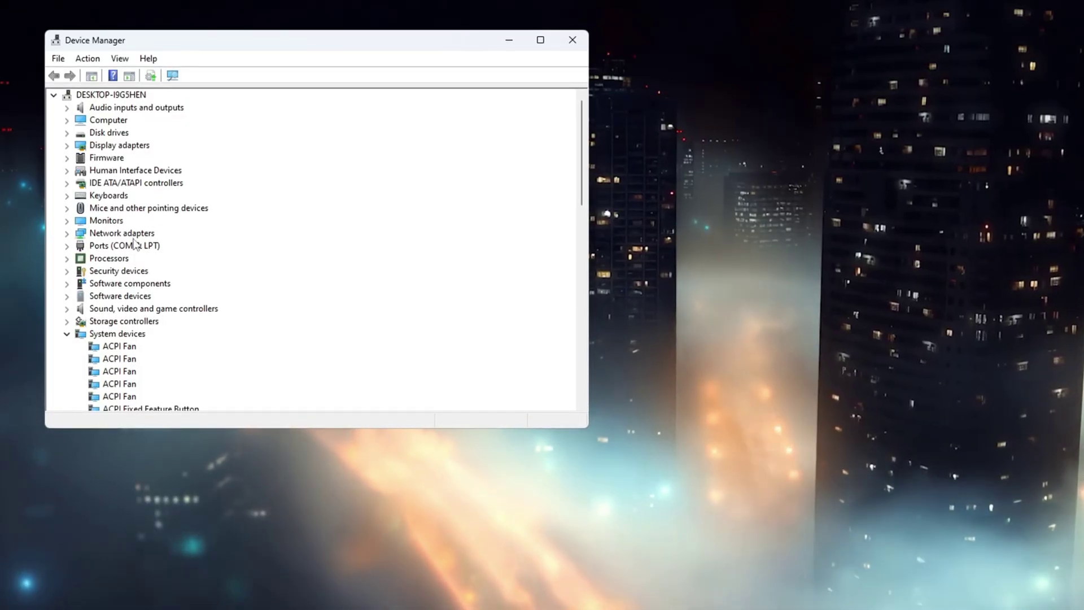
click(68, 234)
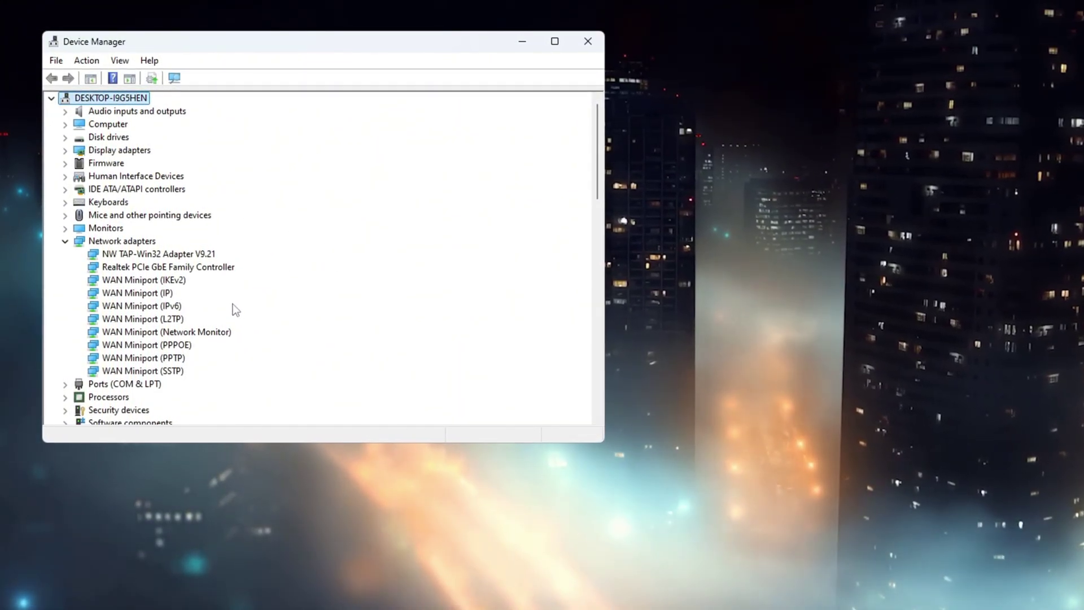
Step: Search automatically for an updated driver for the Realtek PCIe GbE Family Controller and close the update wizard
click(180, 267)
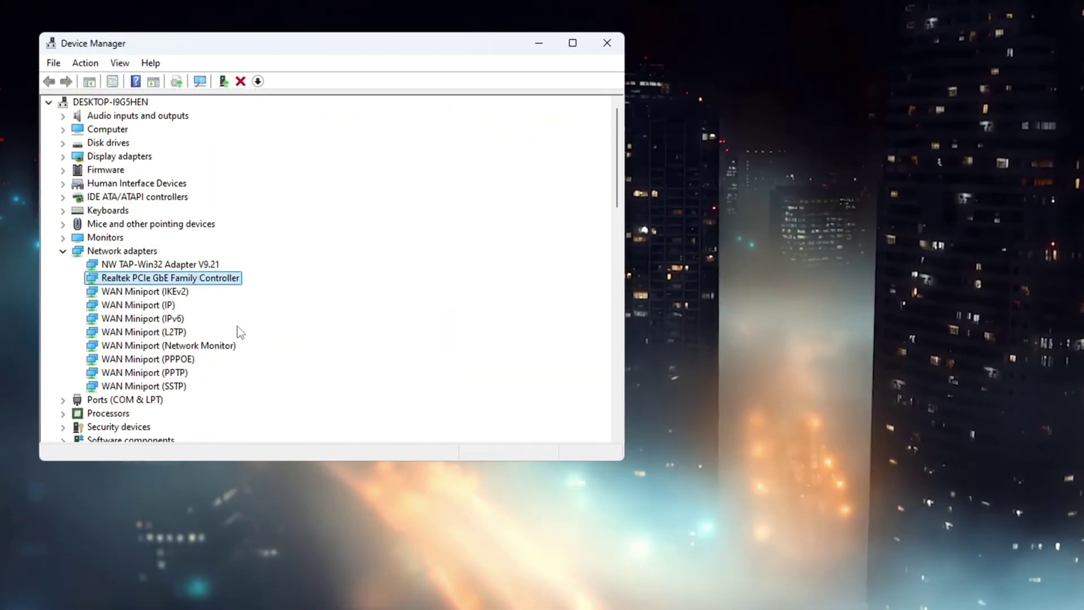
right_click(173, 281)
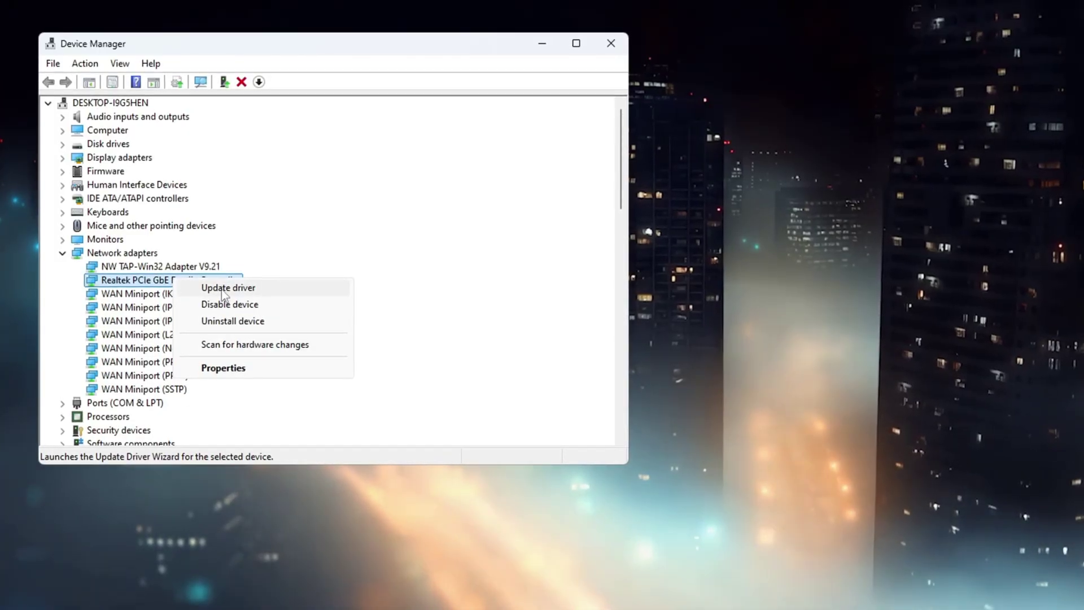
click(226, 287)
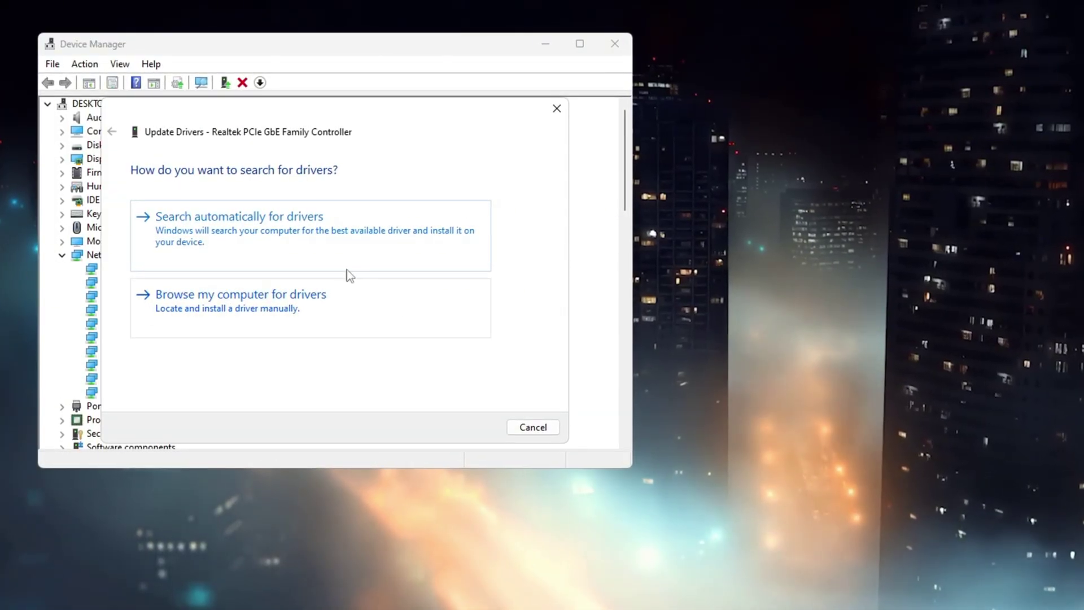
click(270, 247)
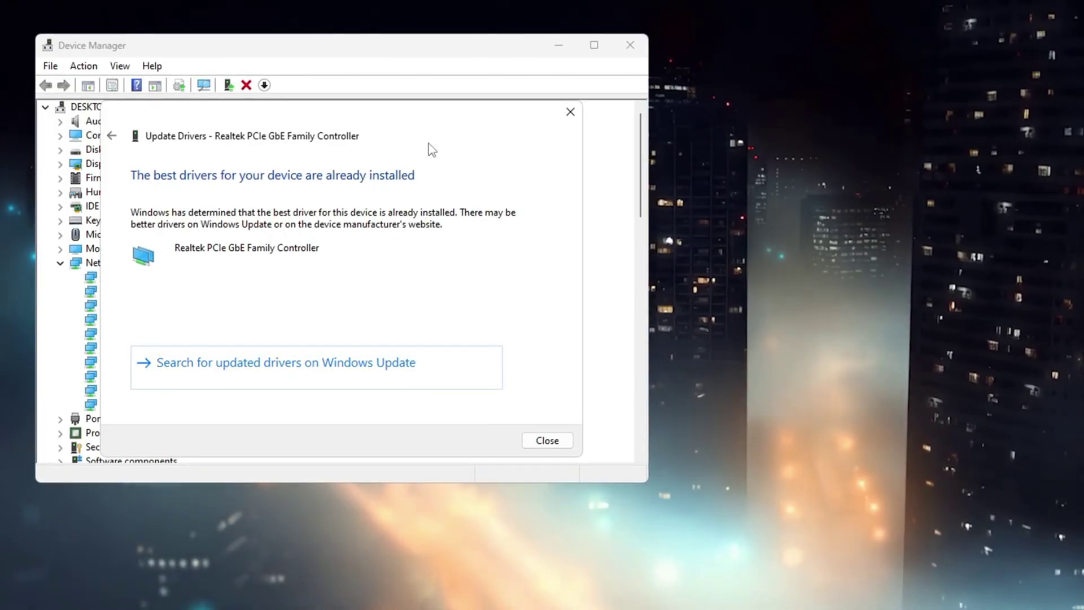
click(565, 445)
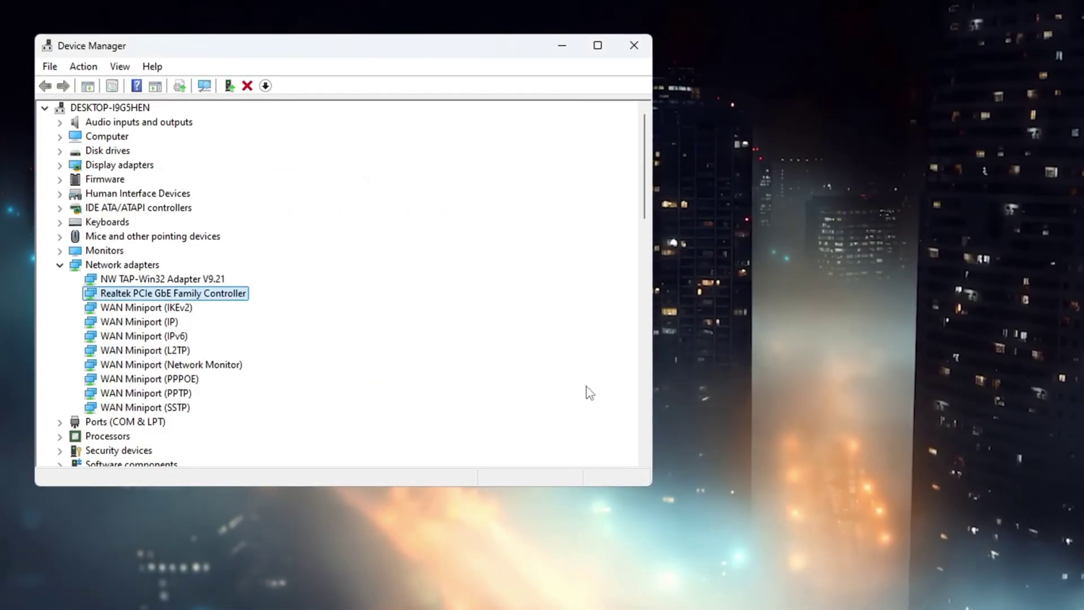
Step: Open the Realtek PCIe GbE Family Controller's properties and display its power management settings
right_click(159, 304)
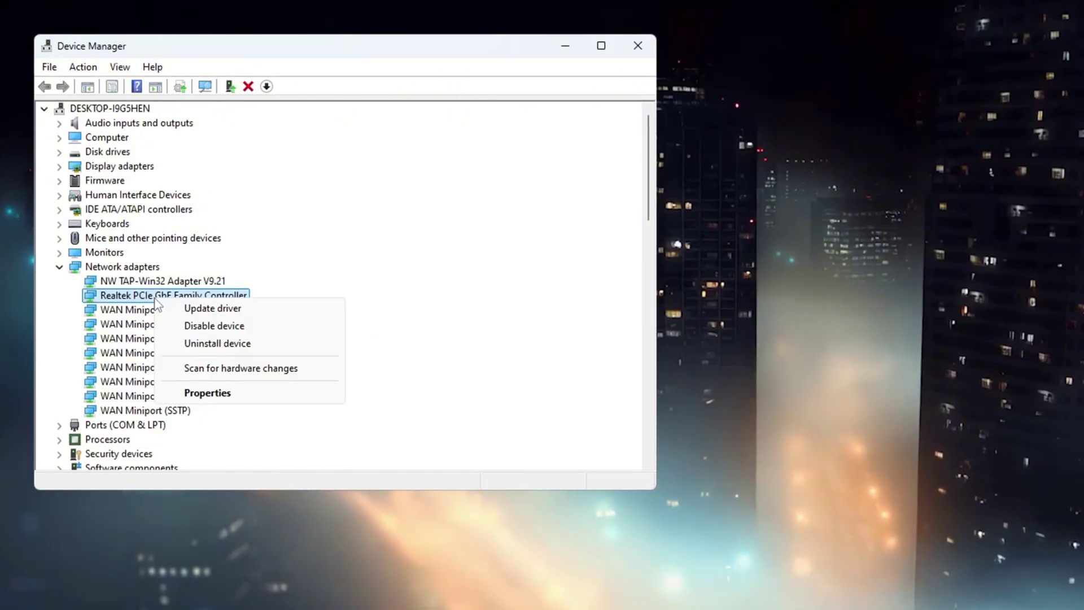
click(224, 397)
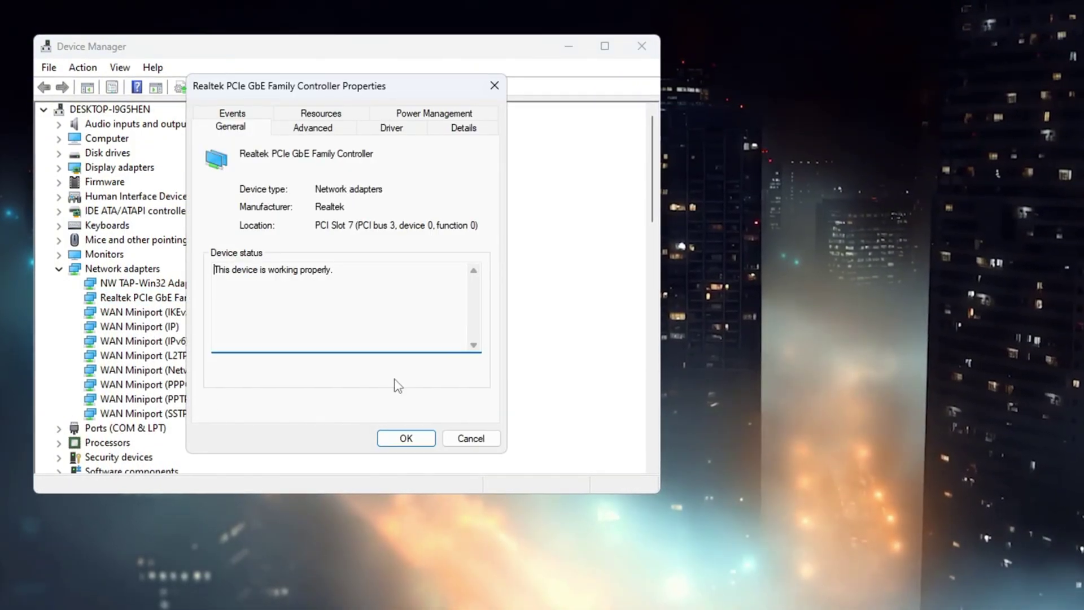
click(439, 115)
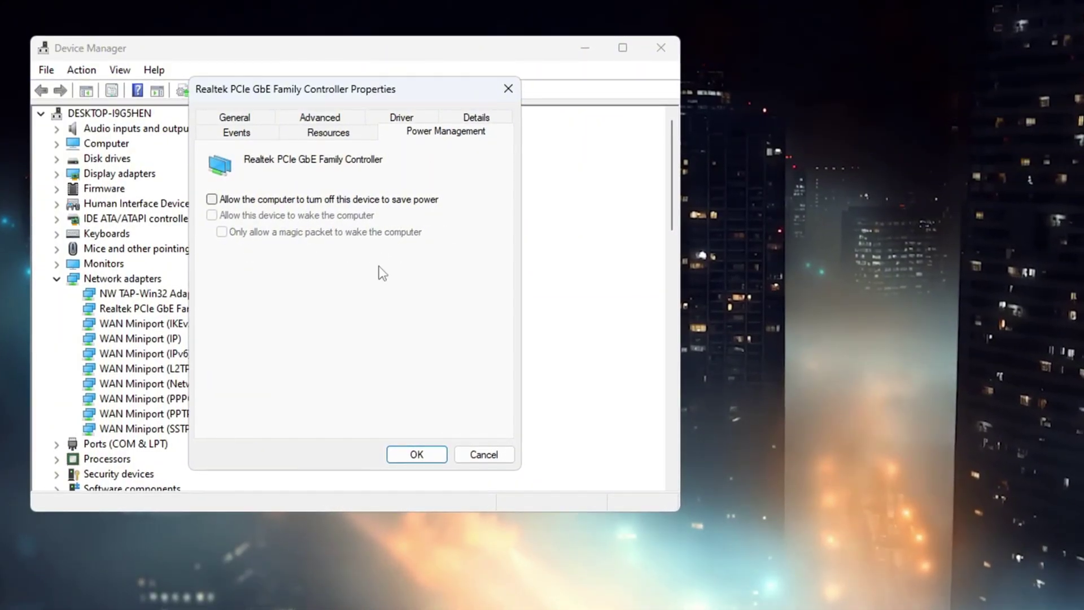
Step: Set the network adapter's advanced Speed & Duplex property to Auto Negotiation and confirm the properties
click(320, 118)
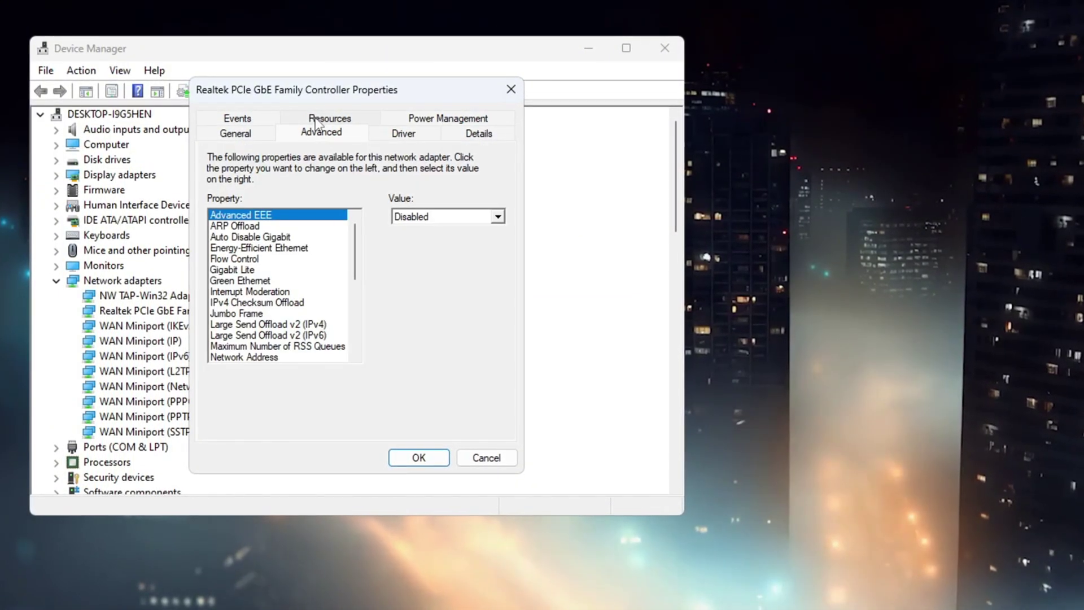
scroll(276, 225, down, 5)
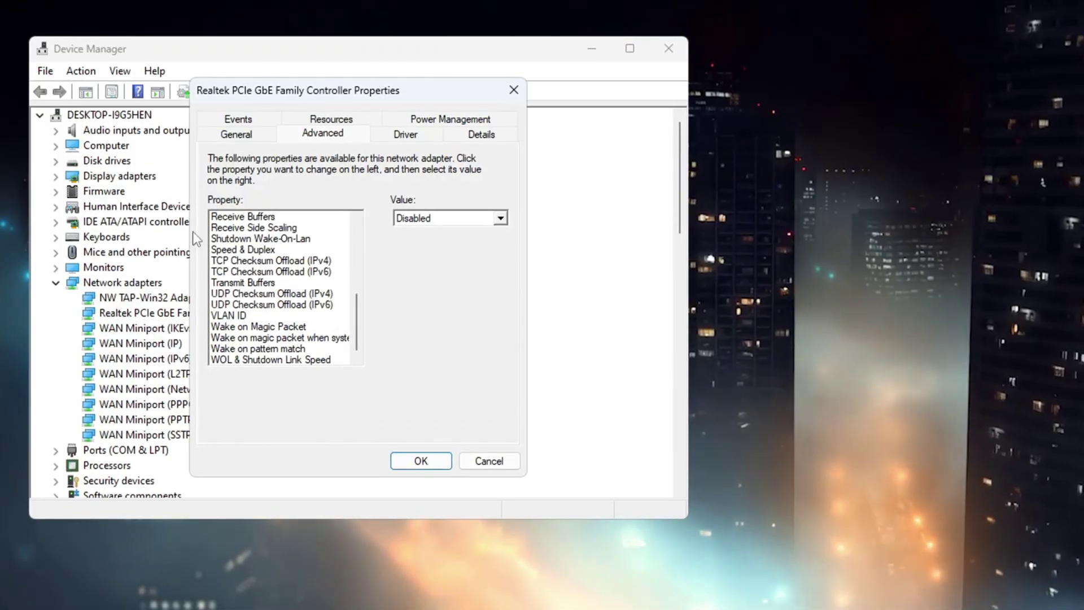
click(265, 250)
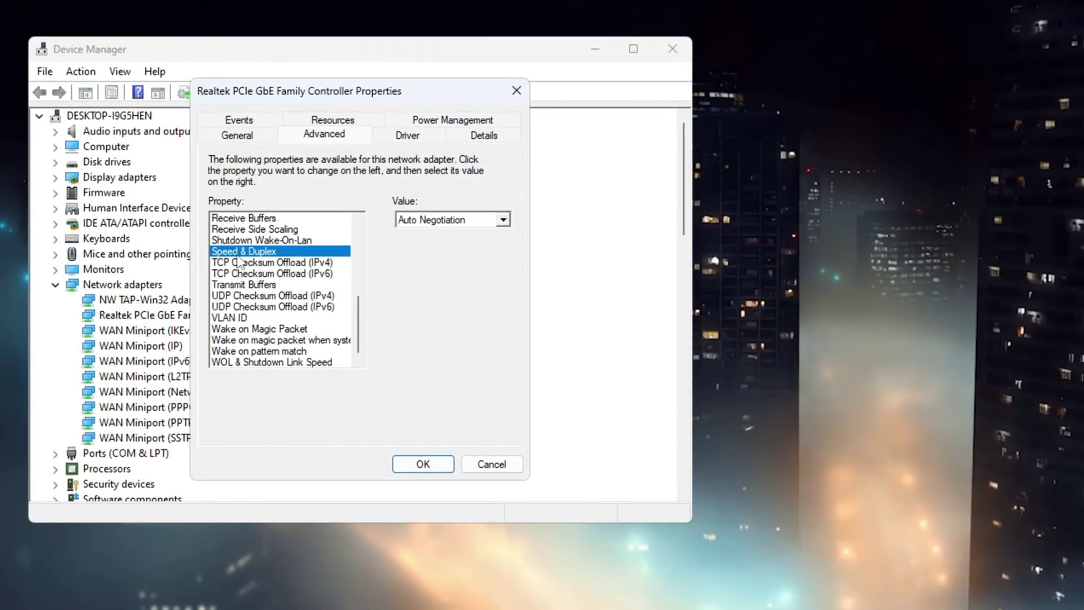
click(502, 220)
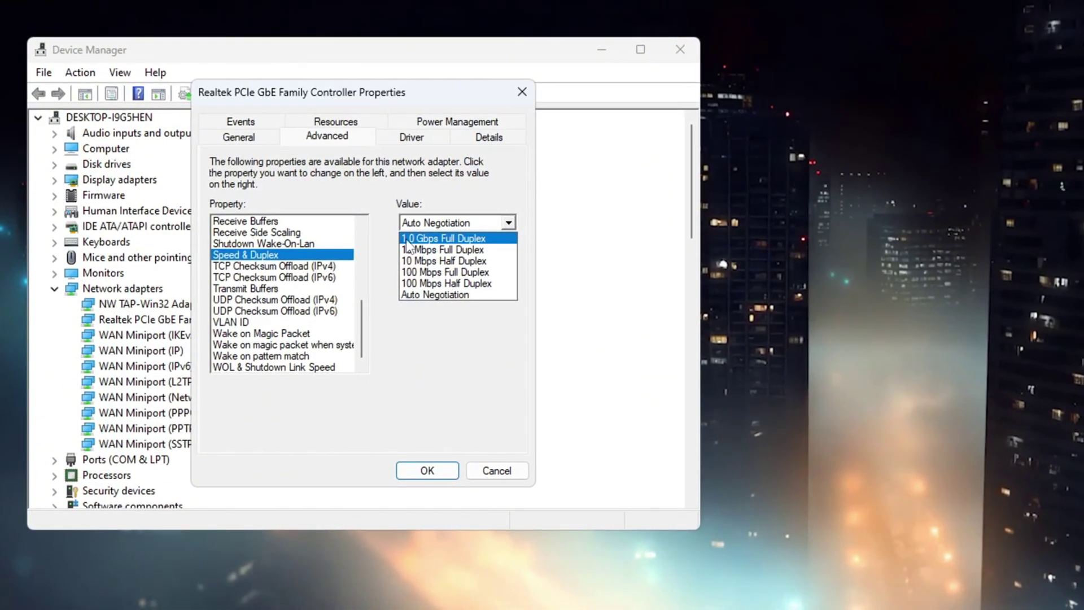
click(458, 240)
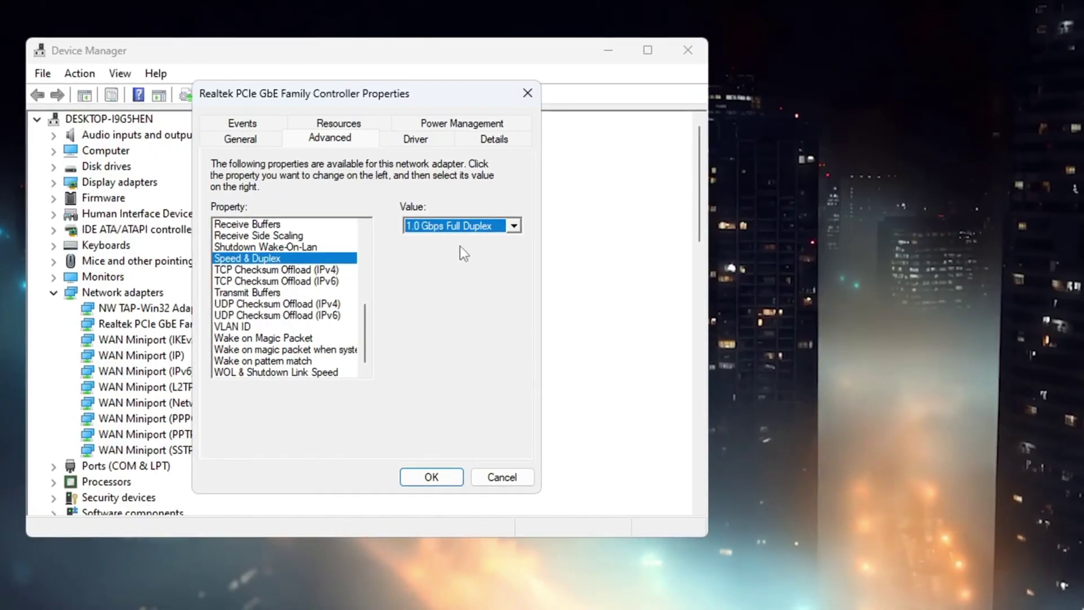
click(515, 227)
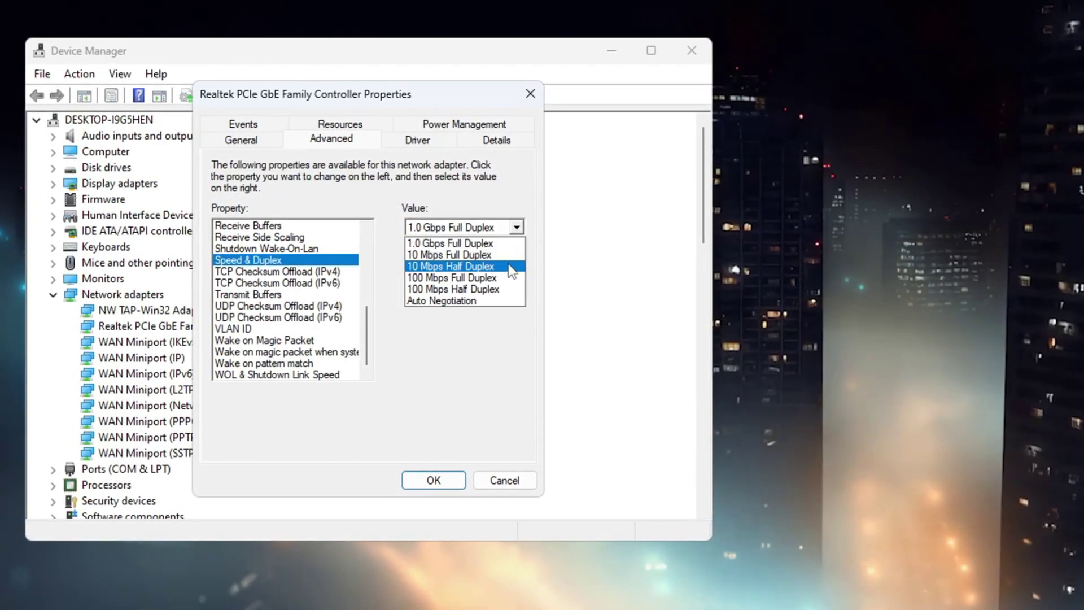
click(497, 303)
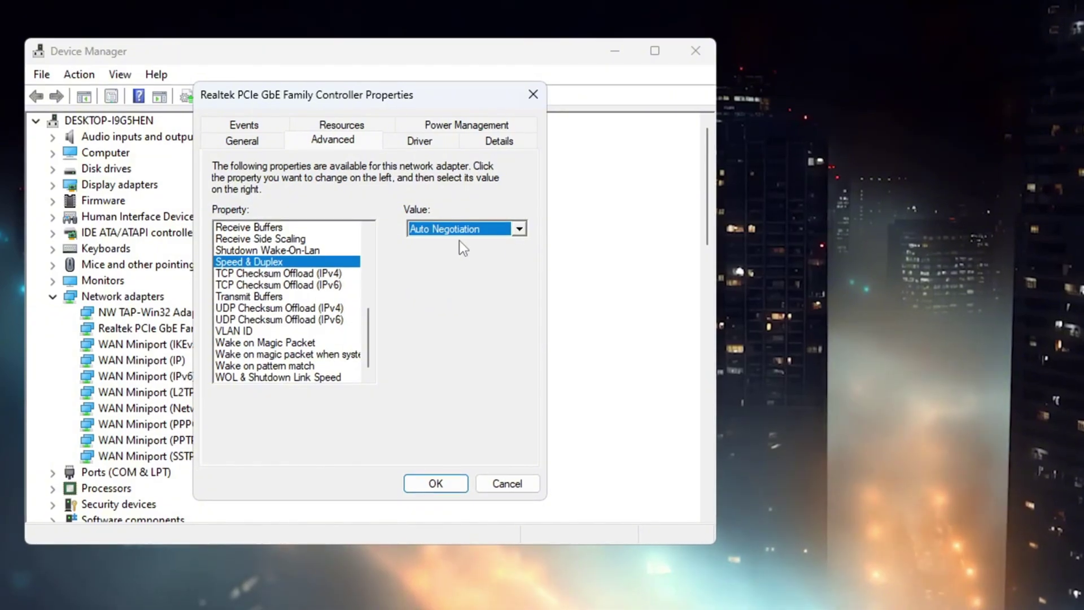
click(436, 484)
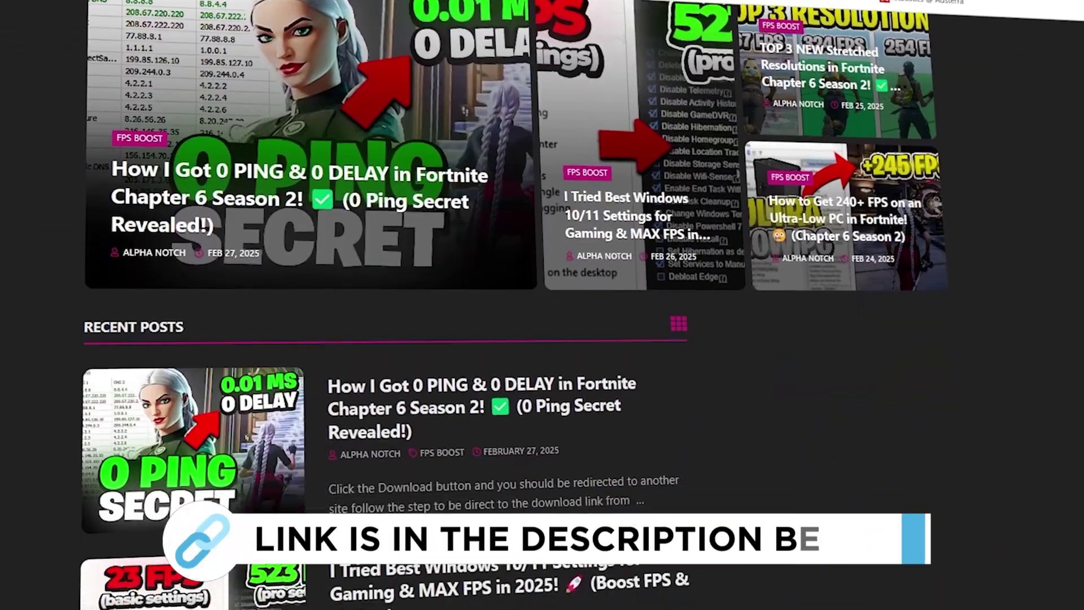
scroll(384, 339, down, 5)
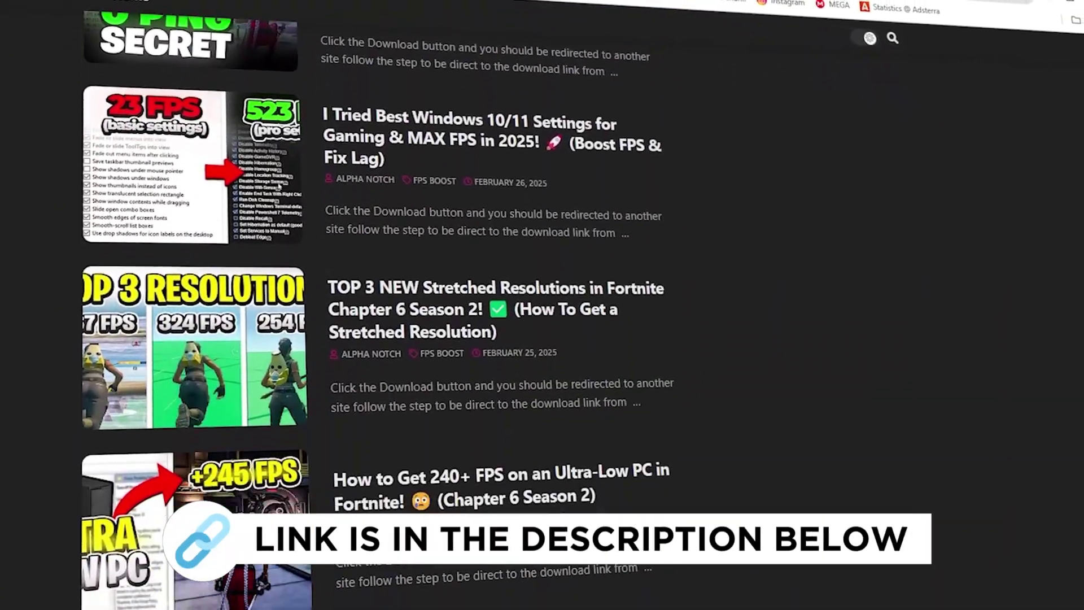
scroll(383, 339, down, 5)
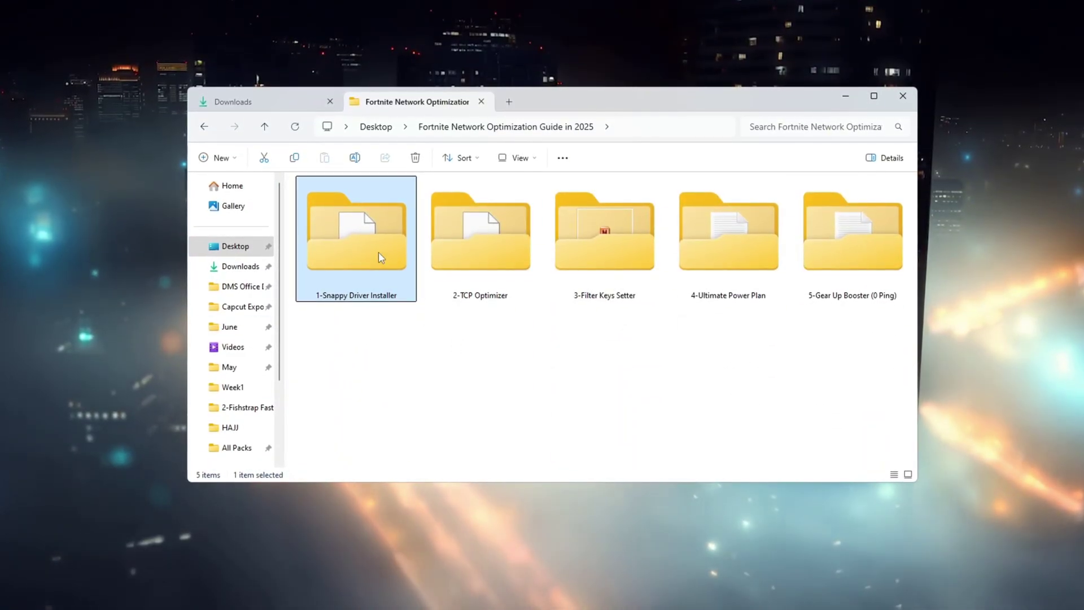
Step: Run SDI_auto.bat from the 1-Snappy Driver Installer folder as administrator and minimize the folder window
double_click(380, 257)
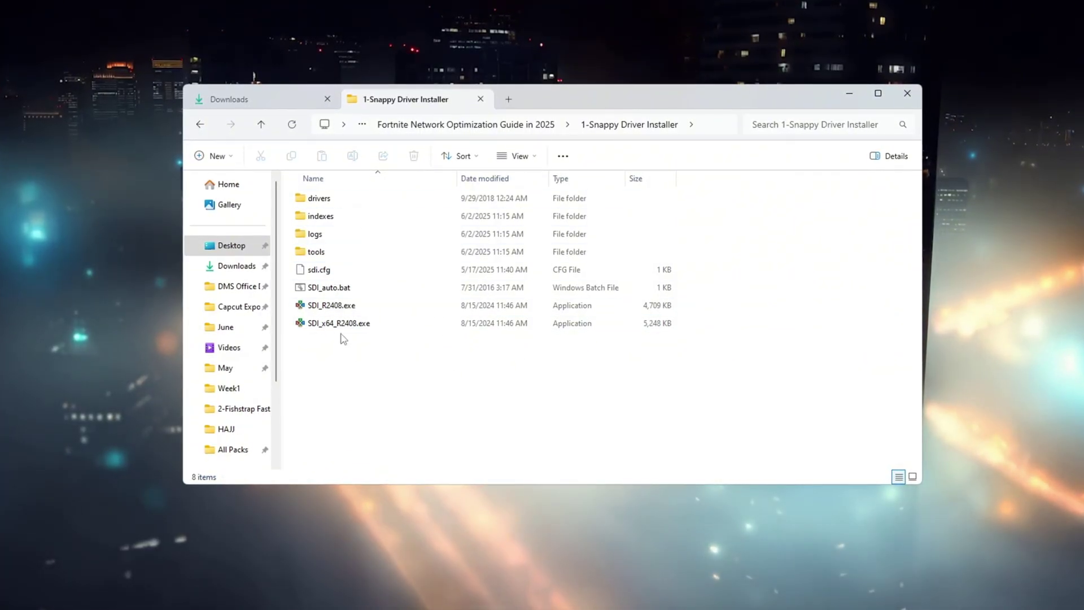
drag(455, 382, 525, 188)
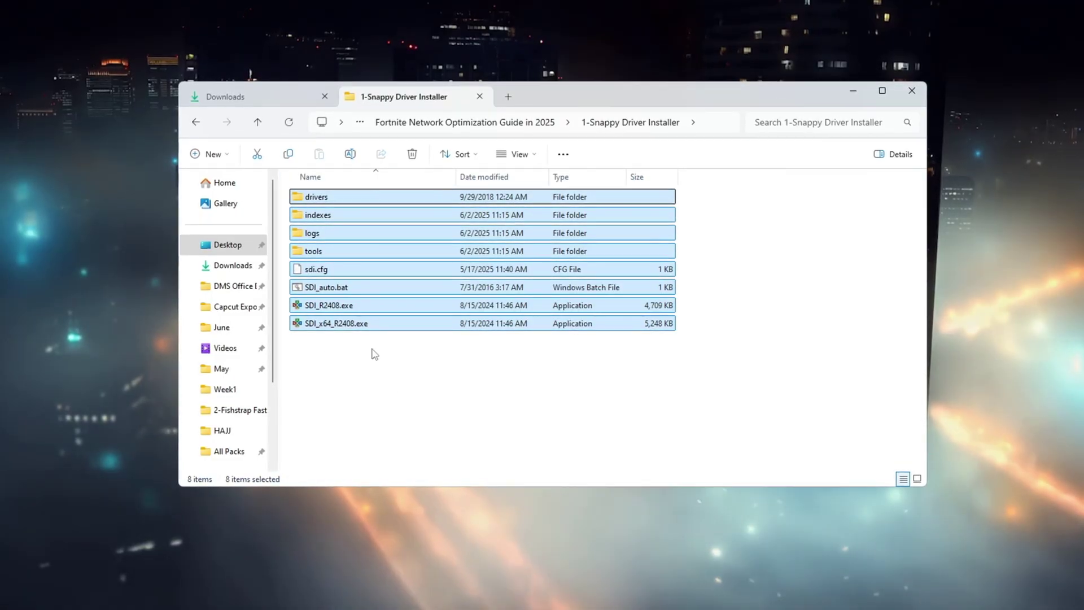
click(434, 348)
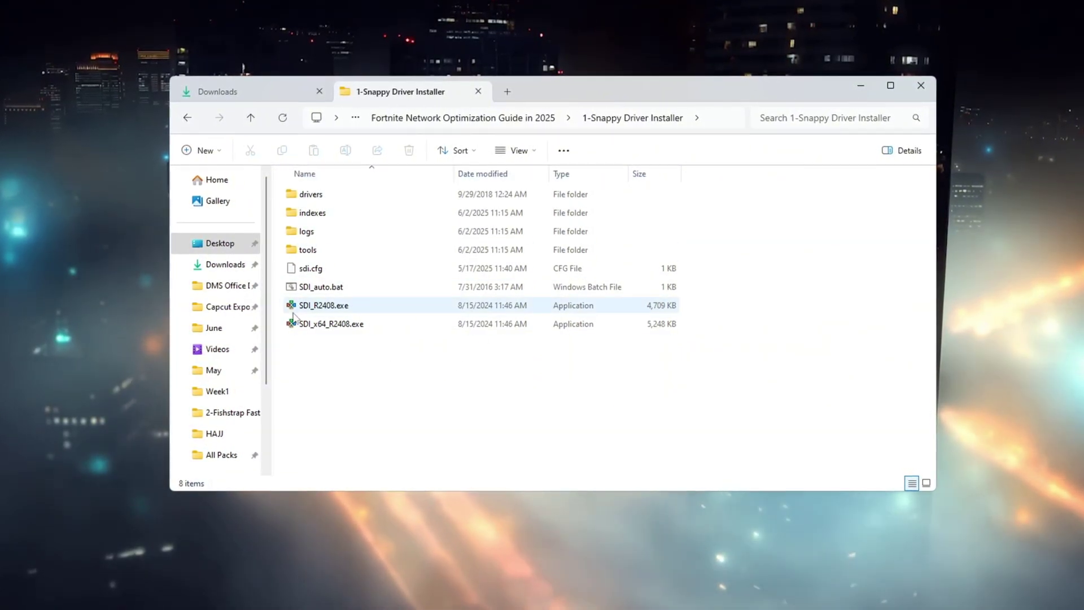
click(284, 287)
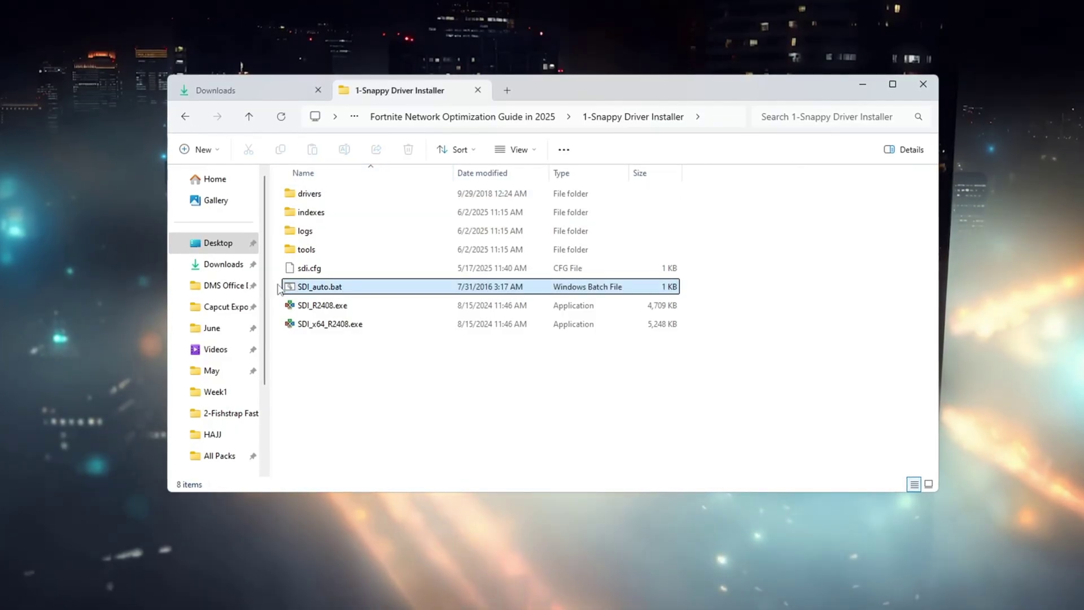
right_click(370, 289)
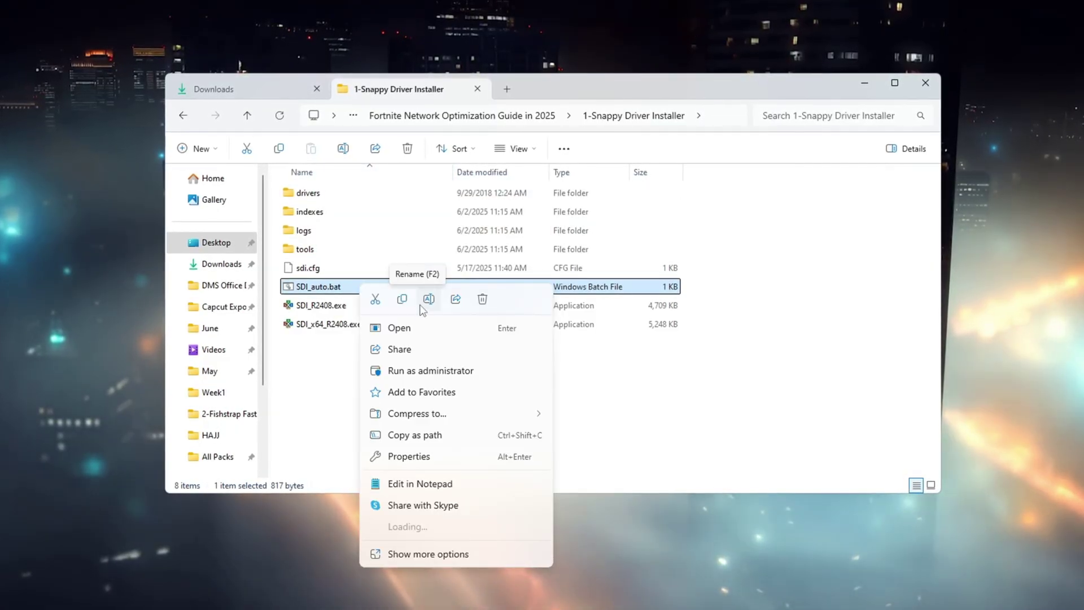
click(417, 371)
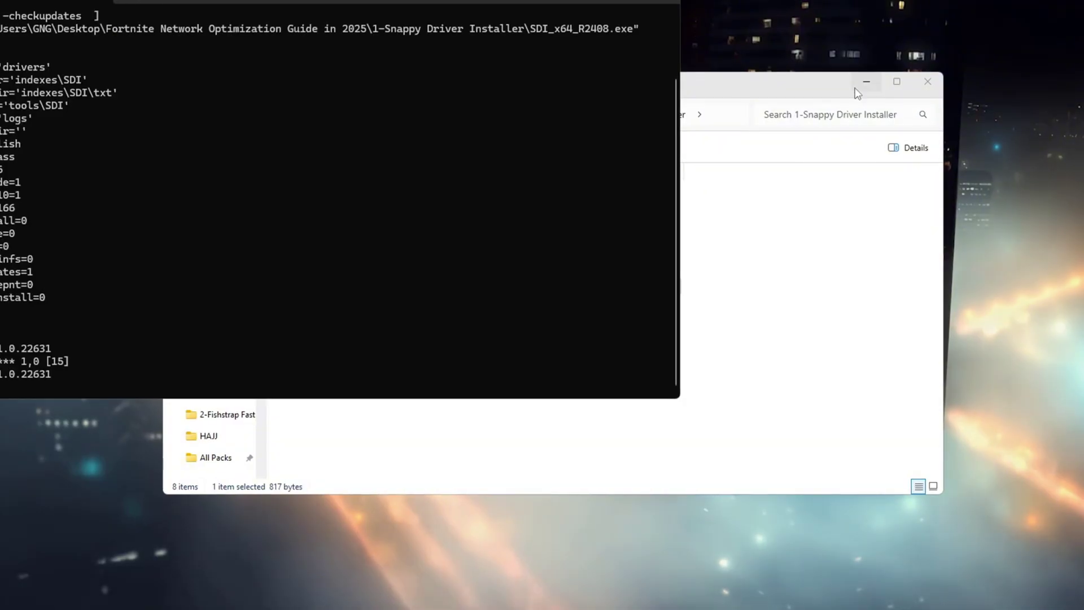
click(867, 84)
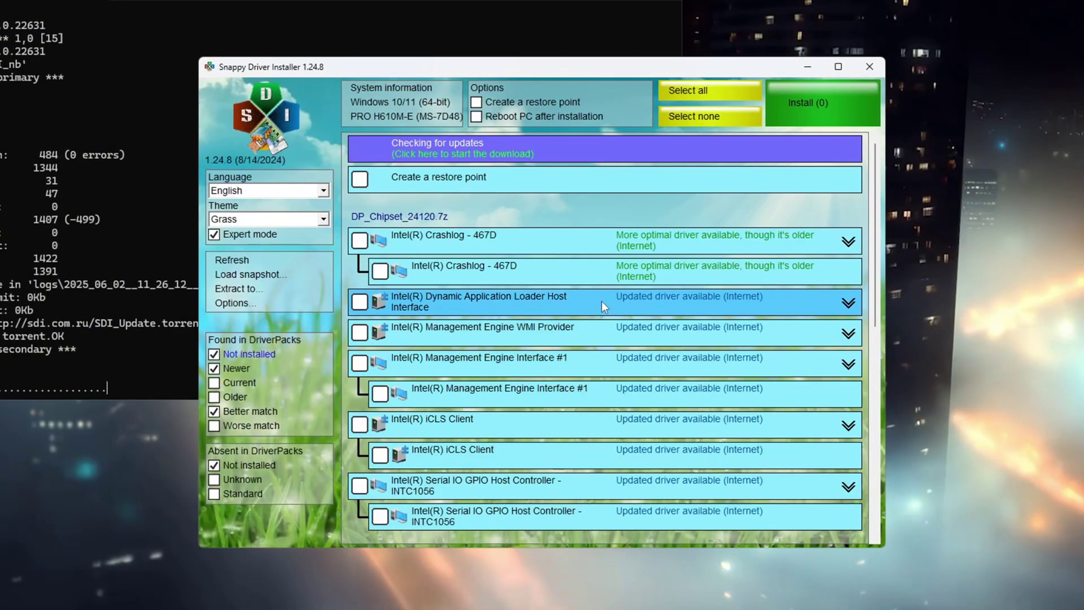
Step: Review the driver updates offered for the chipset, Realtek LAN and sound devices
scroll(594, 294, down, 3)
scroll(590, 294, down, 2)
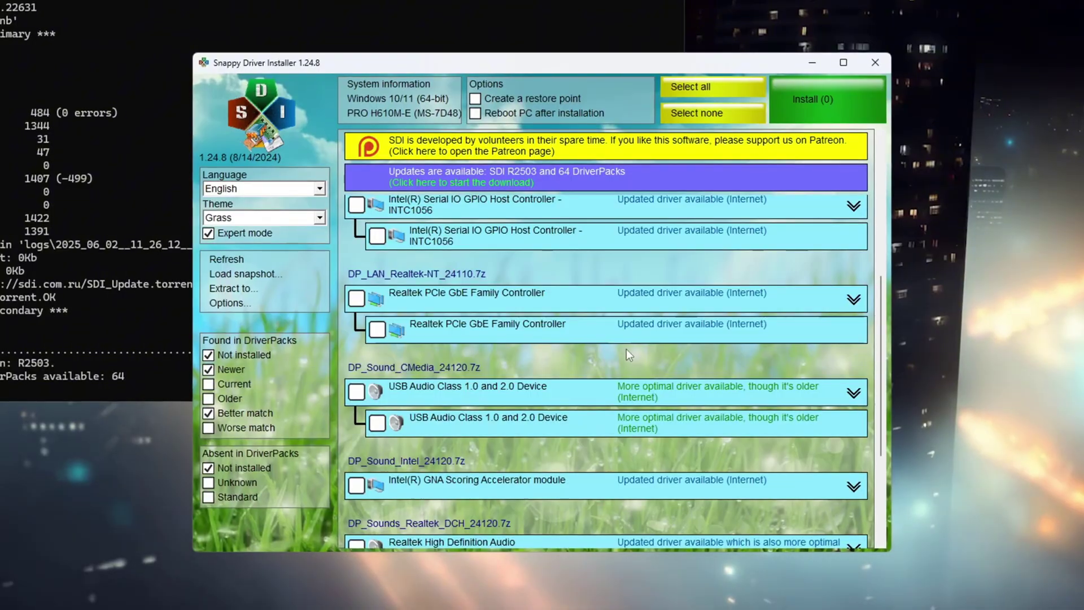
scroll(624, 398, up, 5)
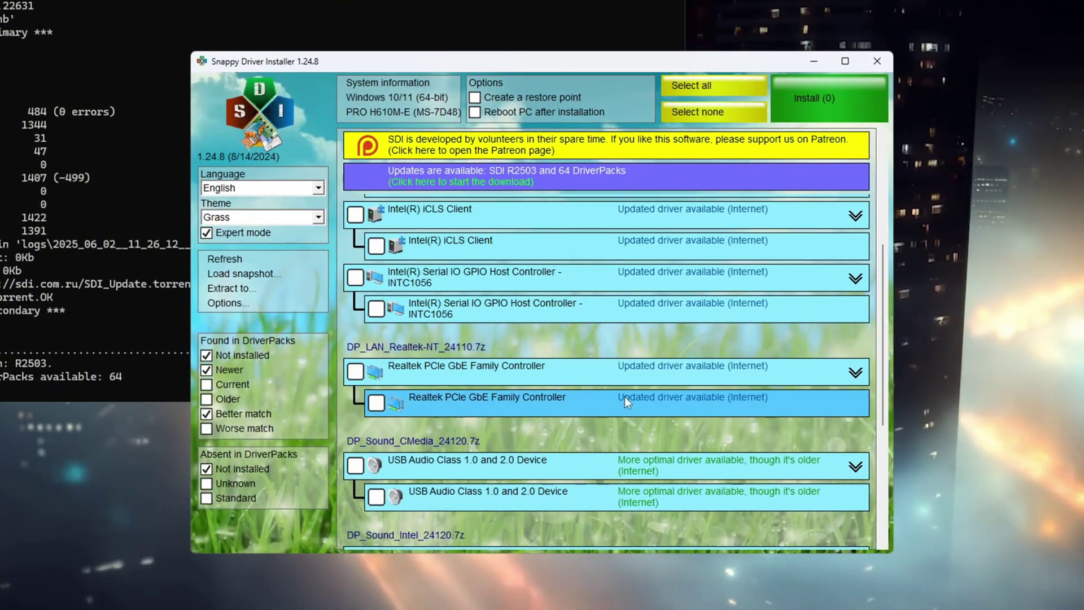
scroll(623, 398, down, 5)
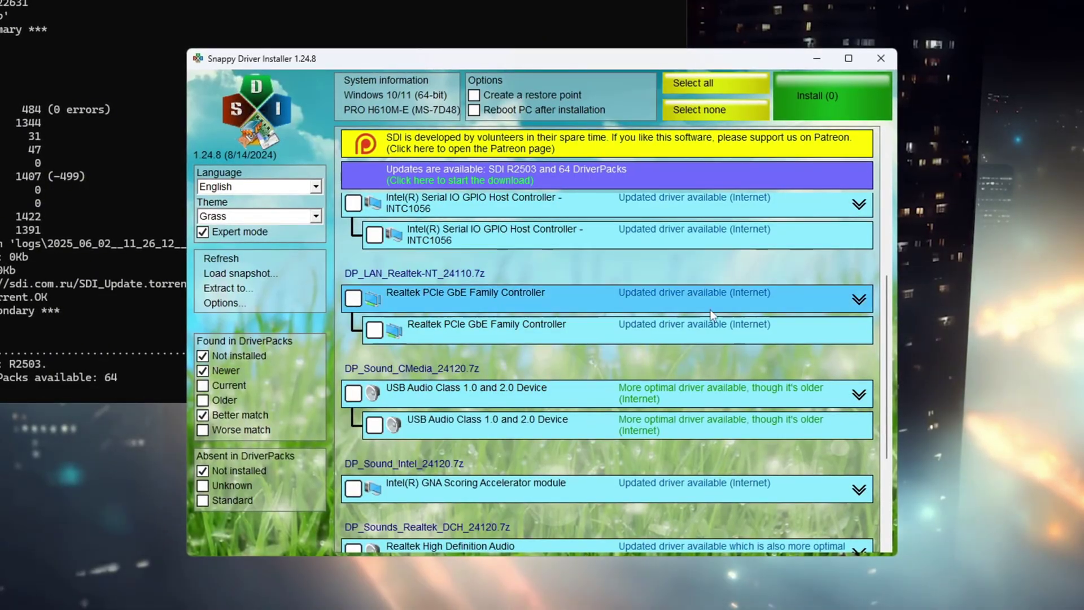
Step: Check the Ethernet adapter's model in Task Manager's performance view and close Task Manager
mouse_move(854, 609)
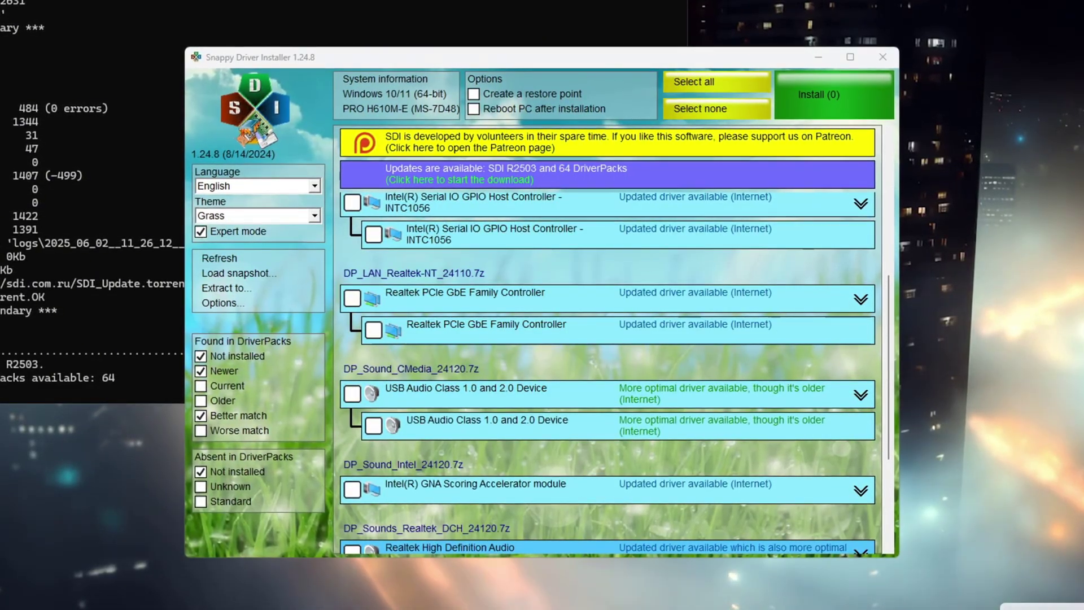
key(ctrl+shift+Escape)
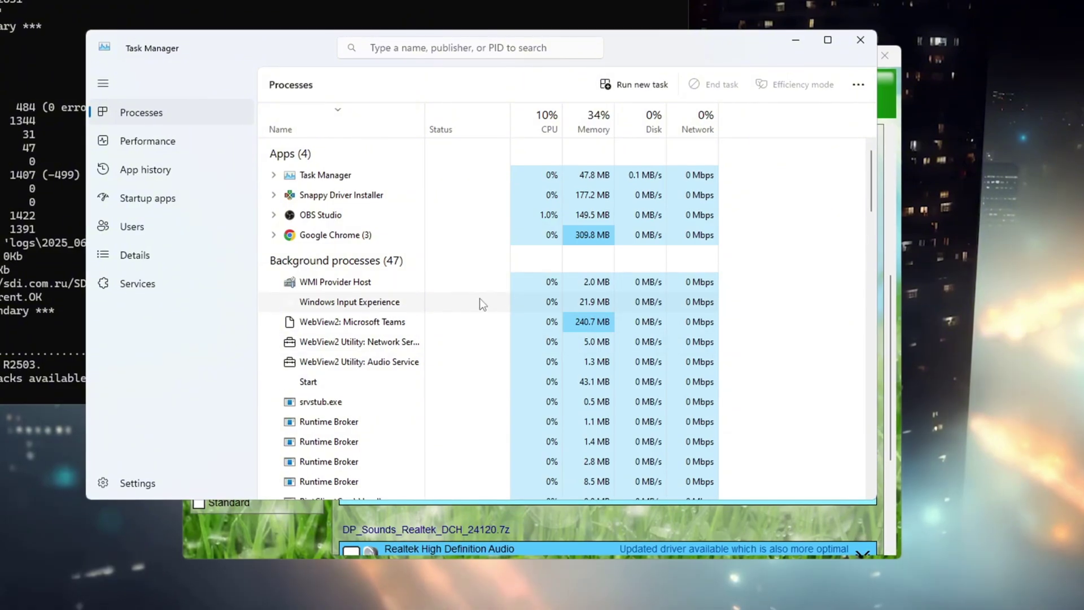
click(206, 139)
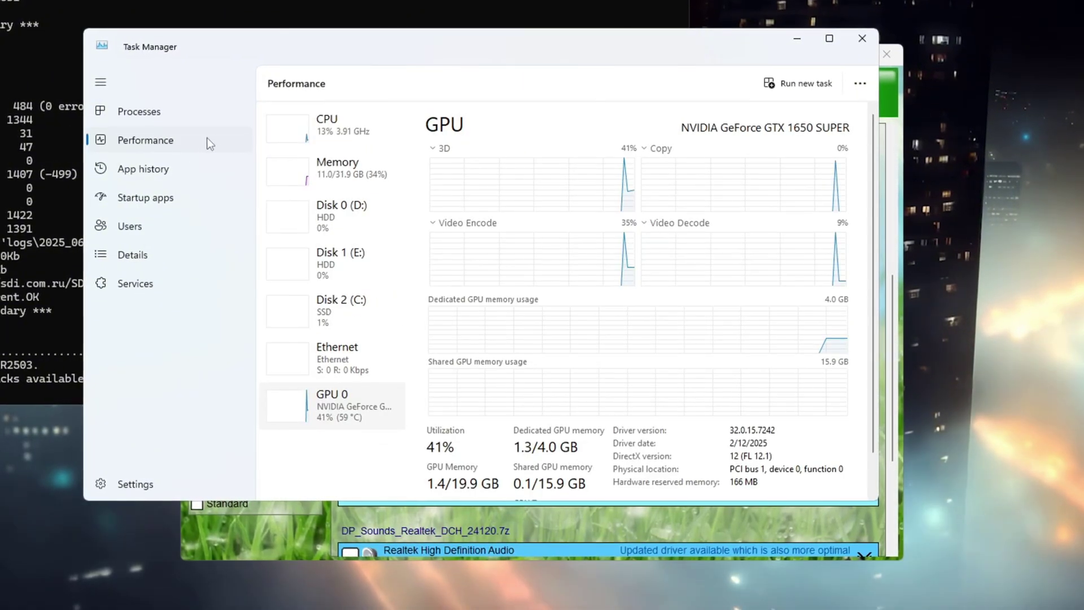
click(345, 366)
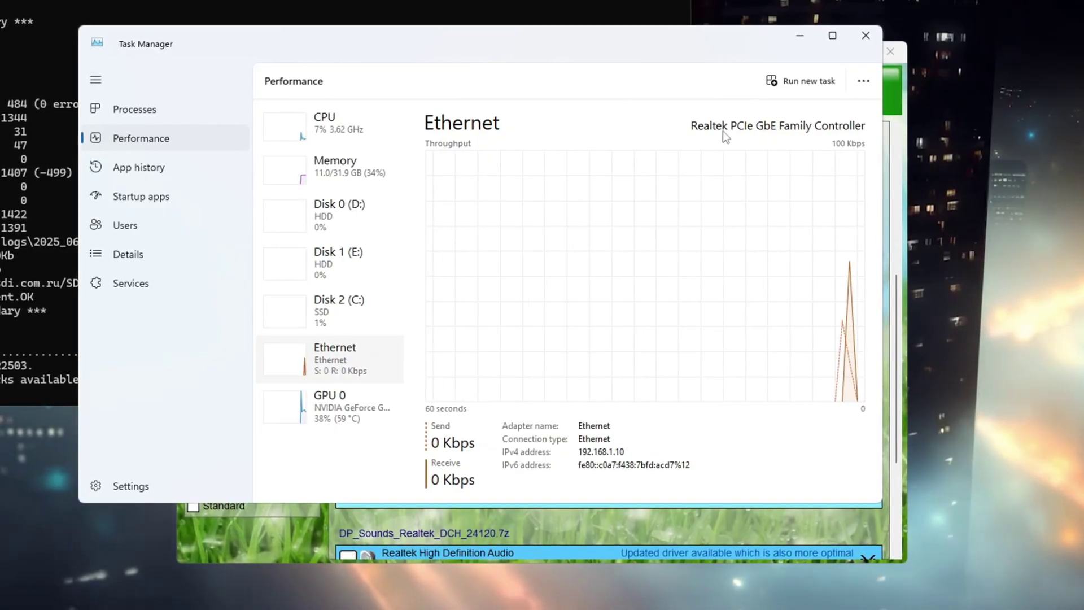
click(866, 34)
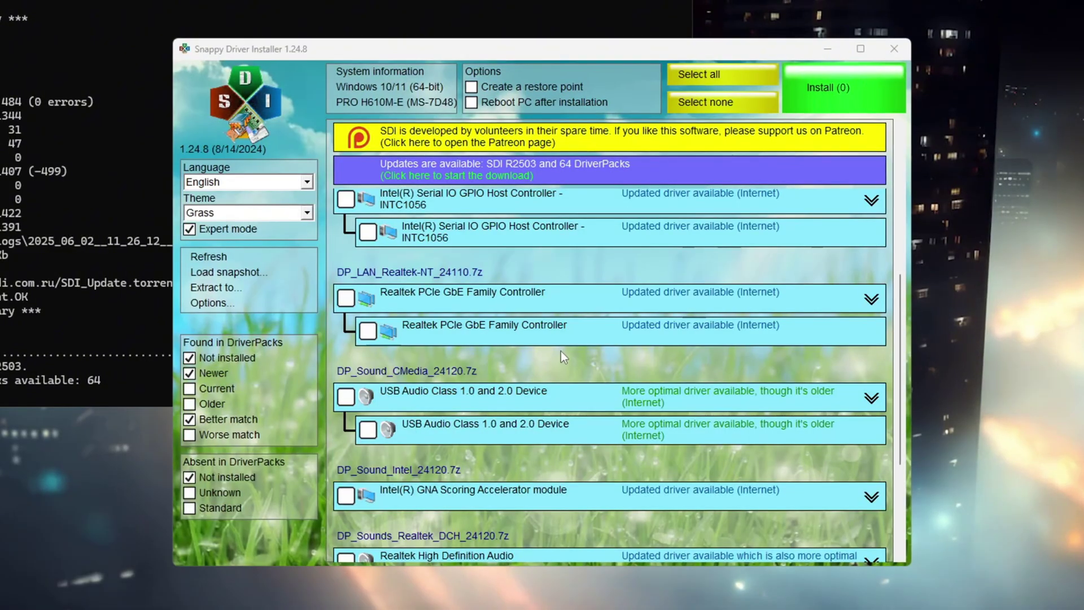
Step: Select the Realtek PCIe GbE Family Controller driver update in Snappy Driver Installer
scroll(562, 355, up, 1)
click(345, 328)
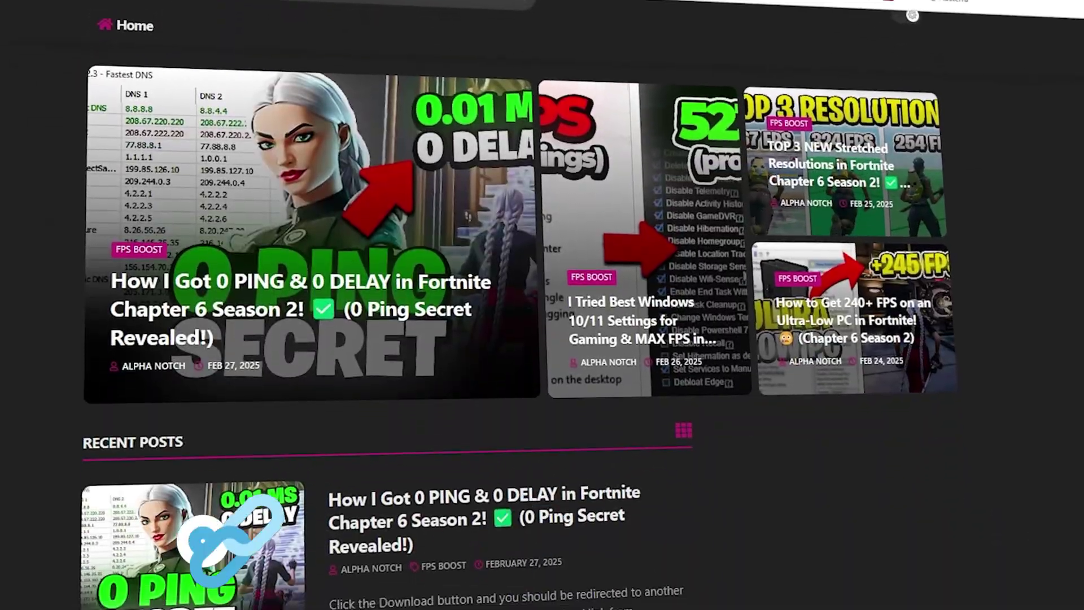
scroll(395, 305, down, 8)
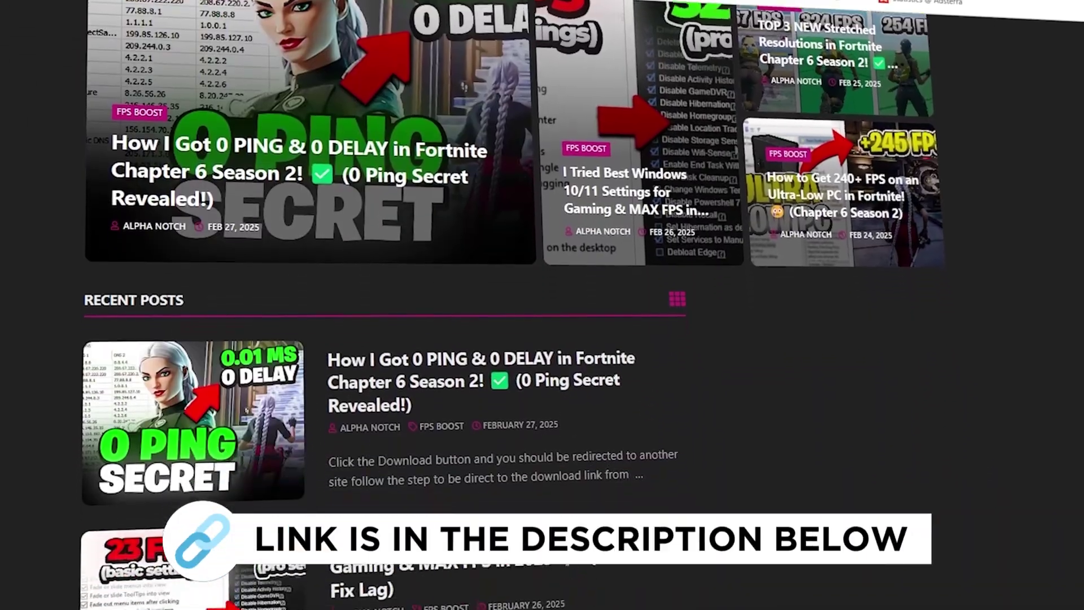
scroll(395, 305, down, 8)
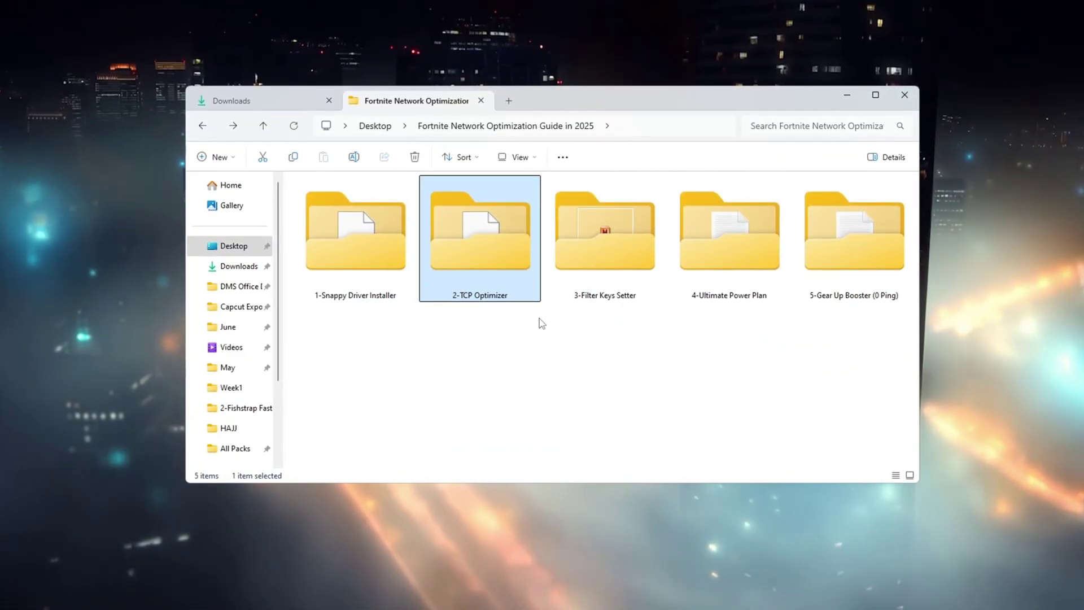
Step: Run TCPOptimizer.exe from the 2-TCP Optimizer folder and minimize the folder window
double_click(490, 256)
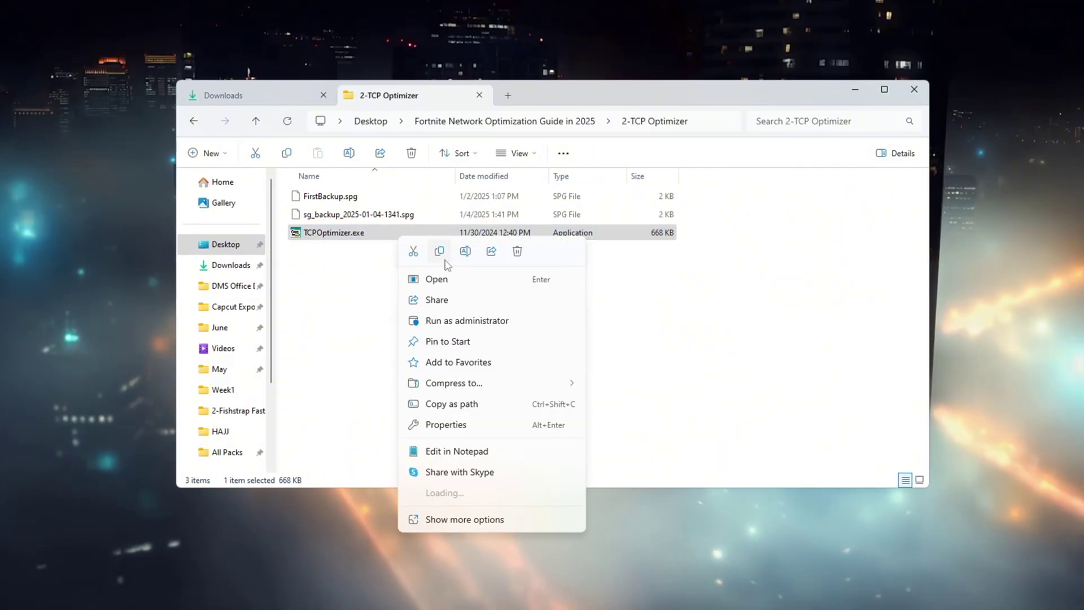
click(860, 90)
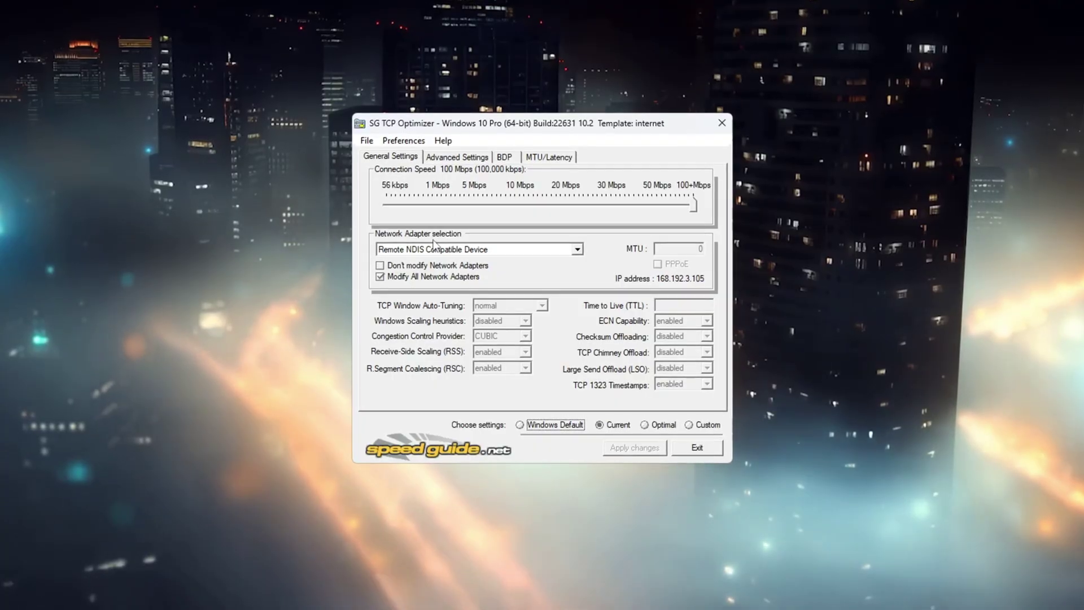
Step: Select the Realtek PCIe GbE Family Controller as the network adapter and switch to Custom settings
click(577, 249)
click(571, 273)
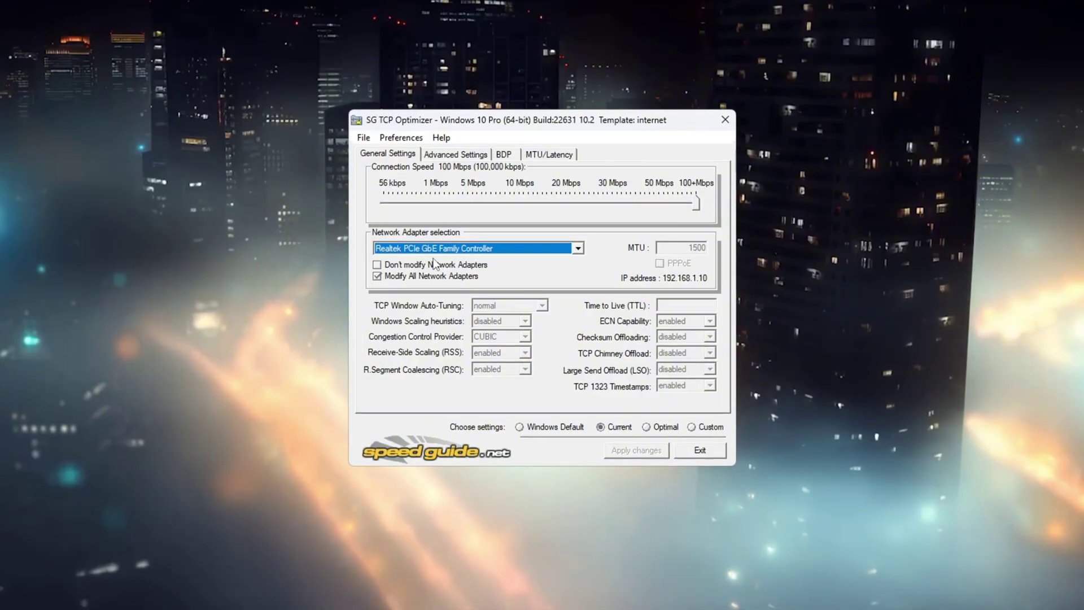
click(712, 428)
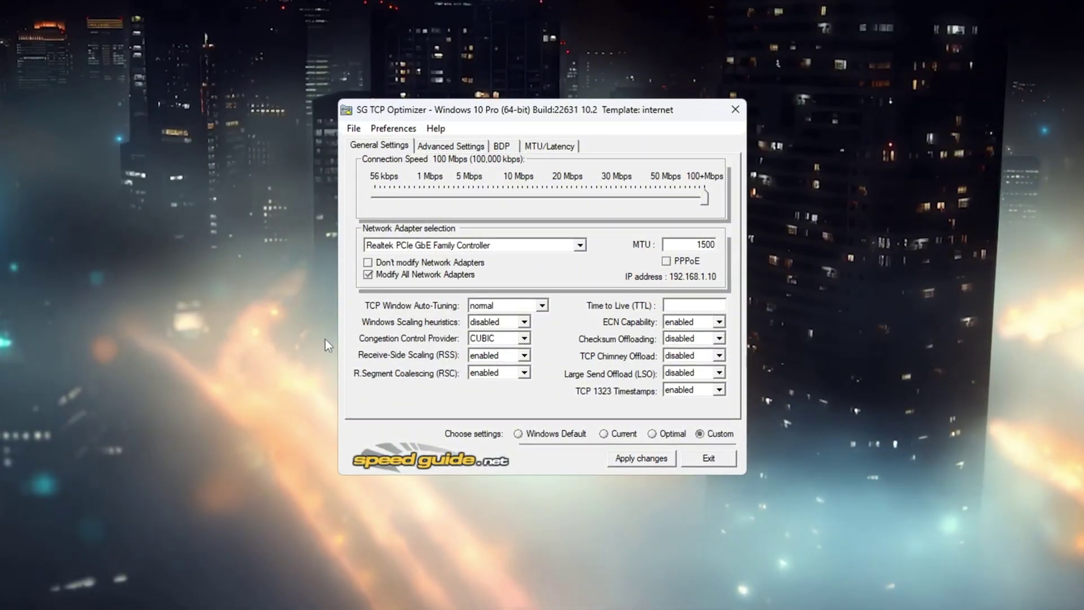
Step: Set the Congestion Control Provider to CUBIC and the Time to Live (TTL) to 64
click(525, 338)
click(524, 338)
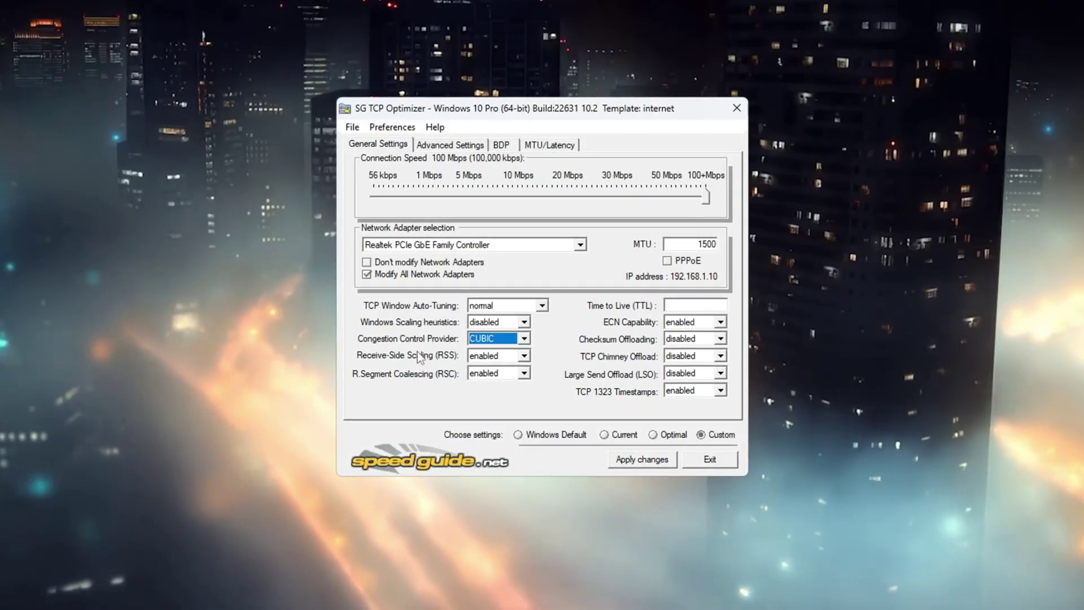
click(711, 306)
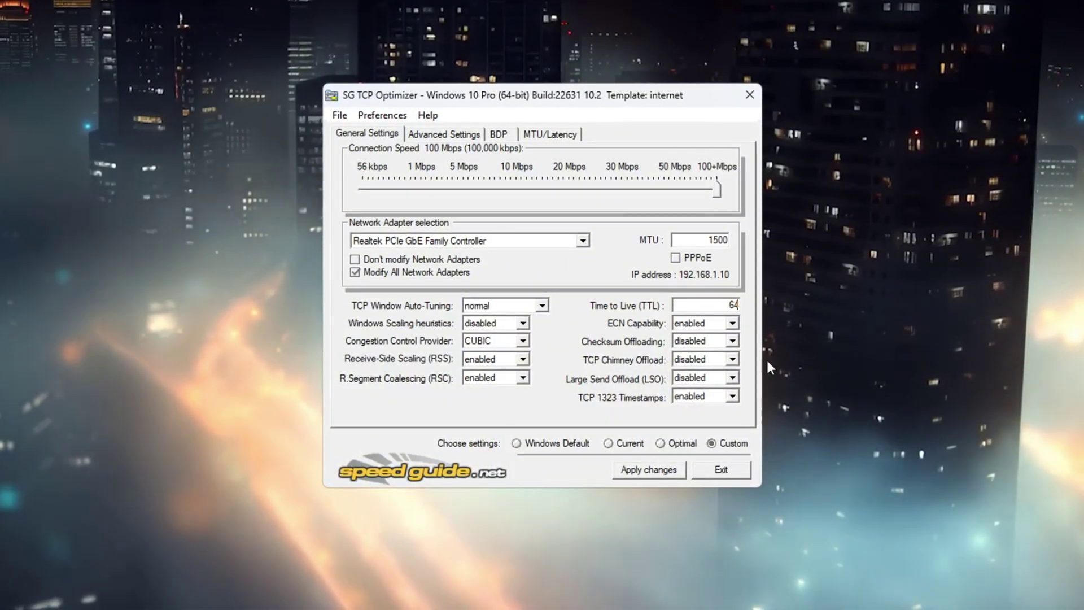
Step: In the advanced settings, set LocalPriority to 4, Initial RTO to 2000 and Min RTO to 300
click(443, 133)
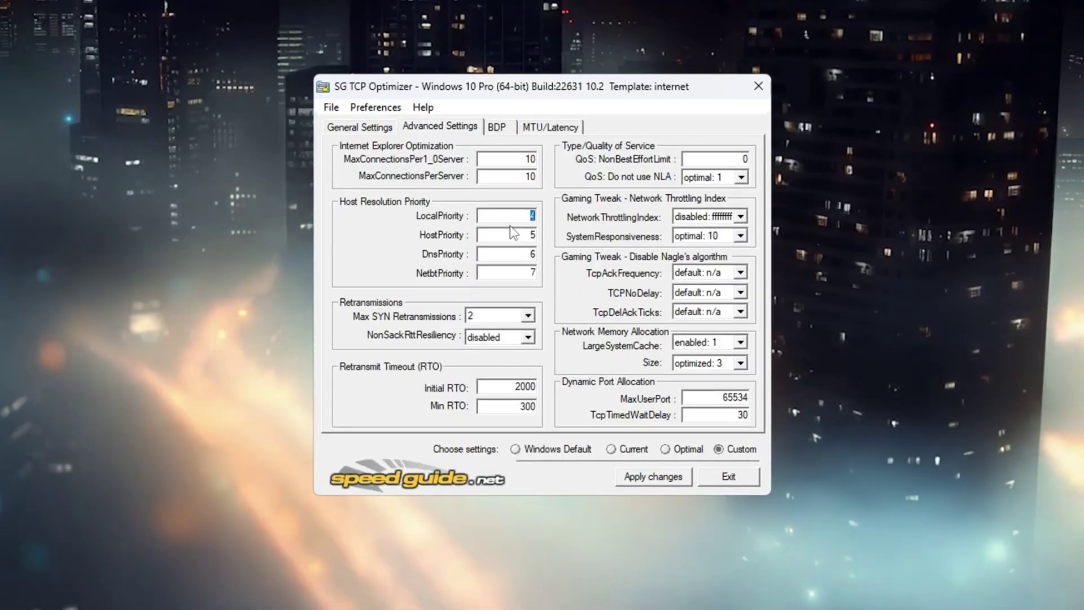
text(6)
key(Tab)
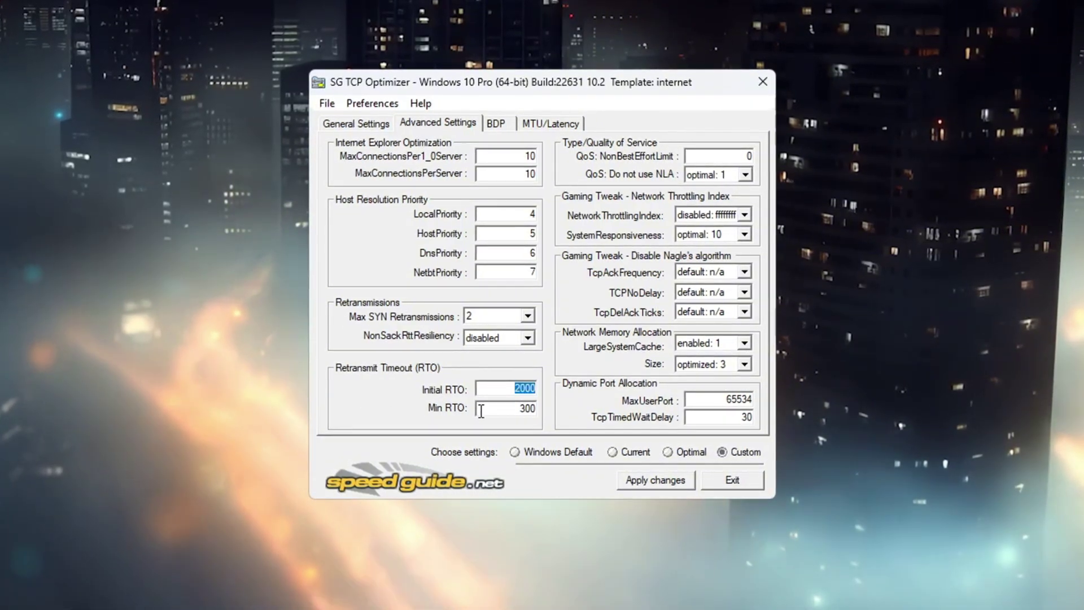
key(Tab)
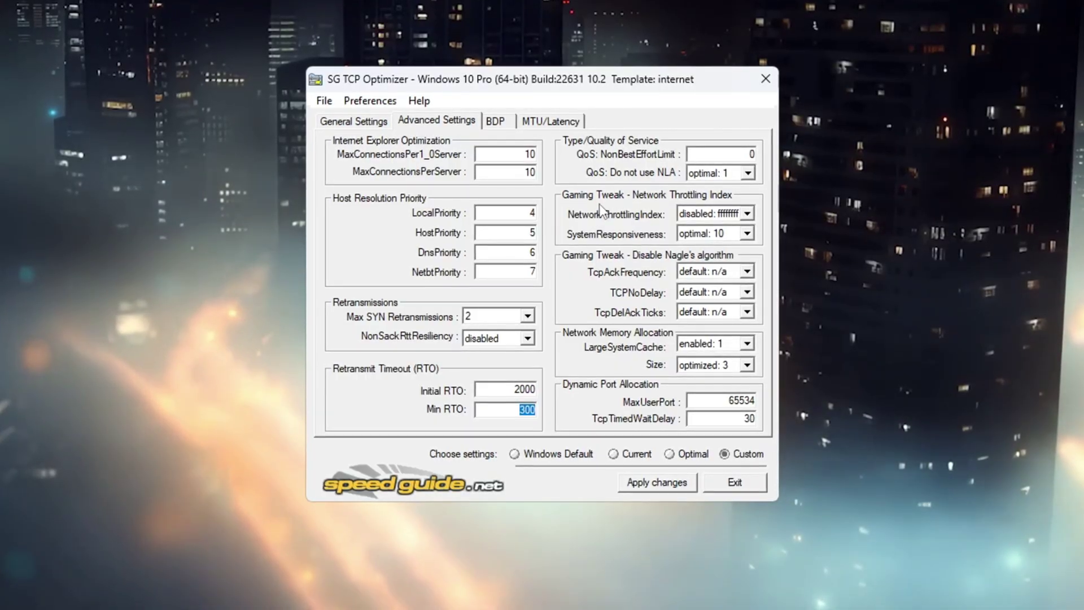
Step: Set NetworkThrottlingIndex to disabled: ffffffff, SystemResponsiveness to gaming: 0, MaxUserPort to 65534 and TcpTimedWaitDelay to 30
click(748, 214)
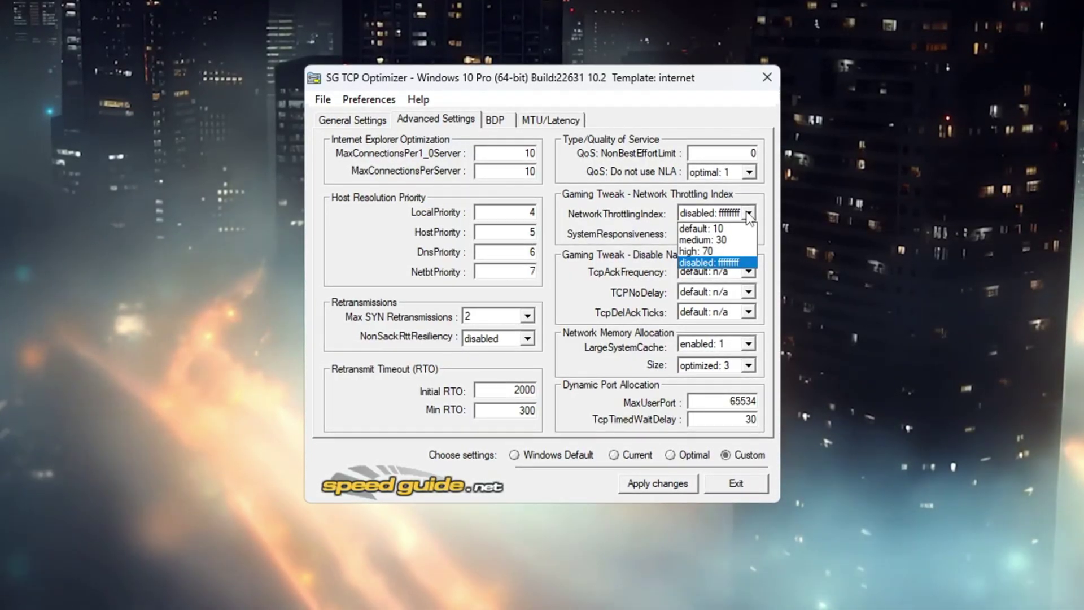
click(720, 263)
click(748, 233)
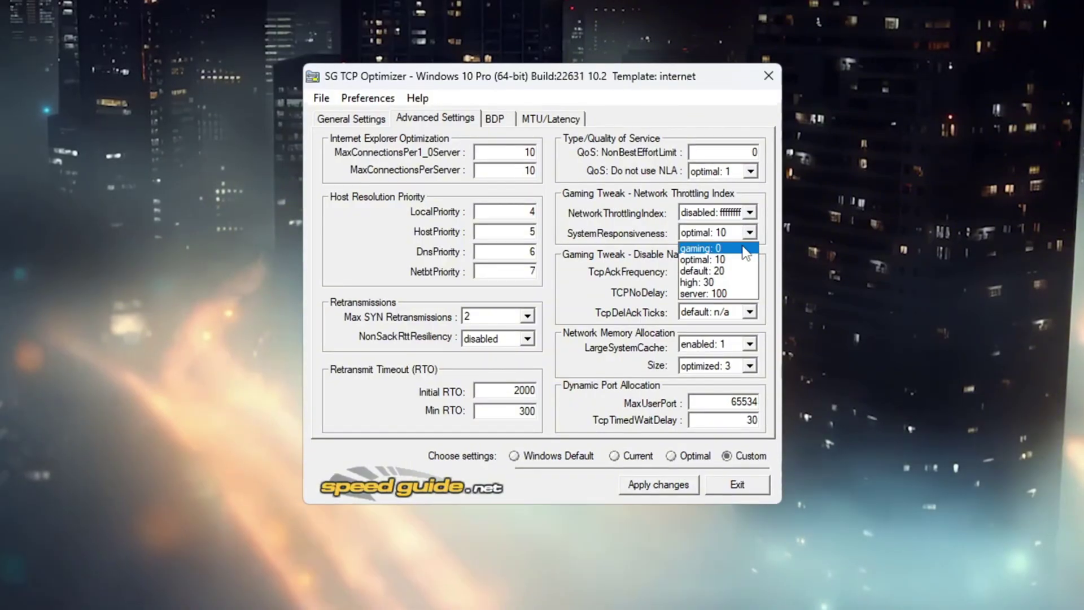
click(706, 244)
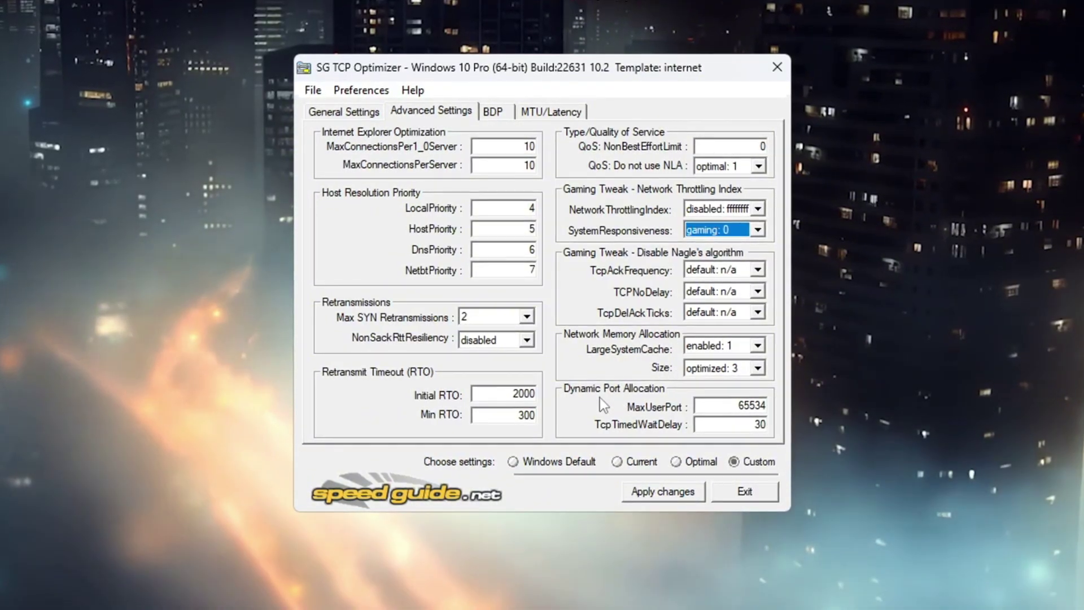
double_click(751, 405)
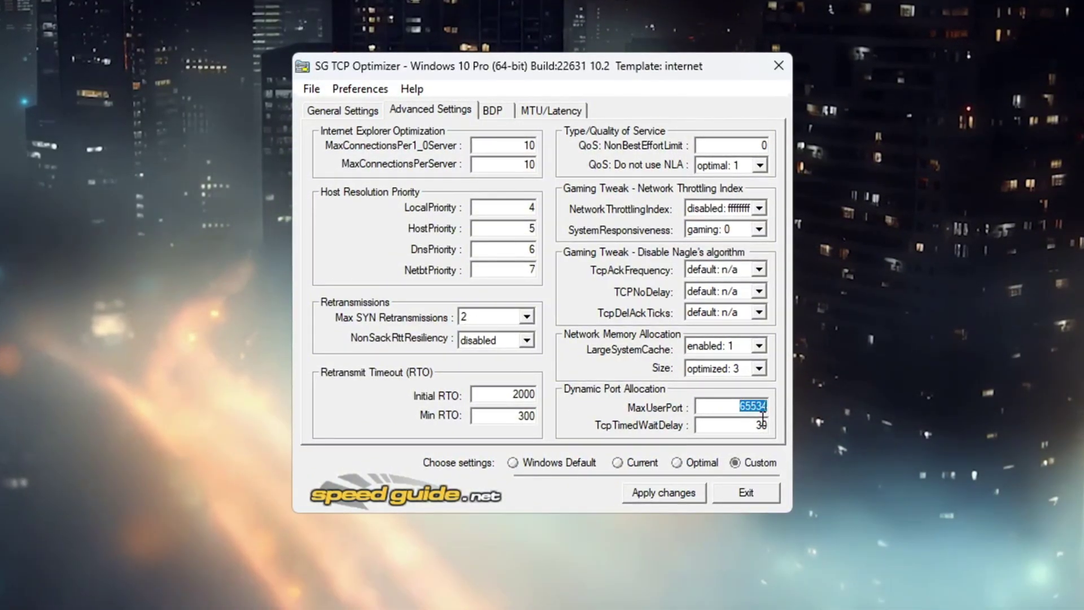
double_click(762, 425)
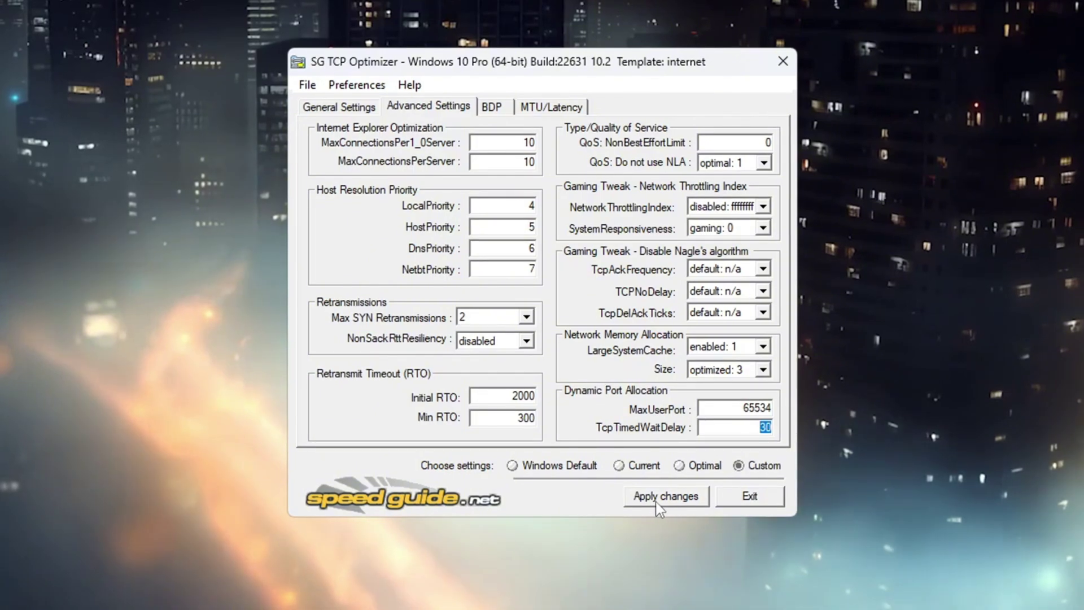
Step: Apply the custom TCP settings with Backup enabled, reviewing the list of values in the confirmation dialog
click(677, 502)
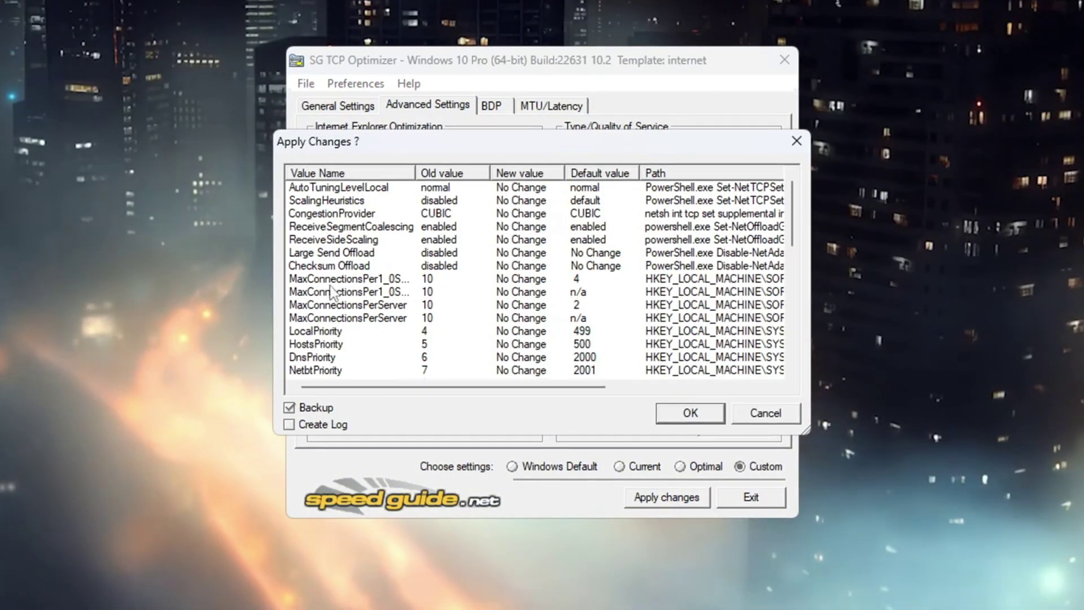
click(289, 408)
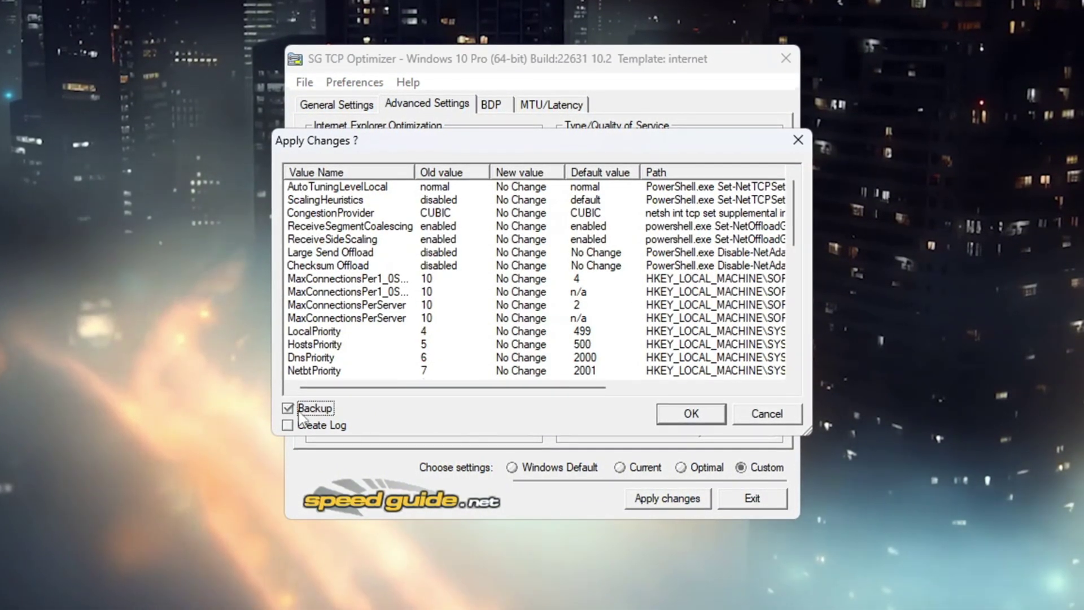
drag(409, 395, 346, 356)
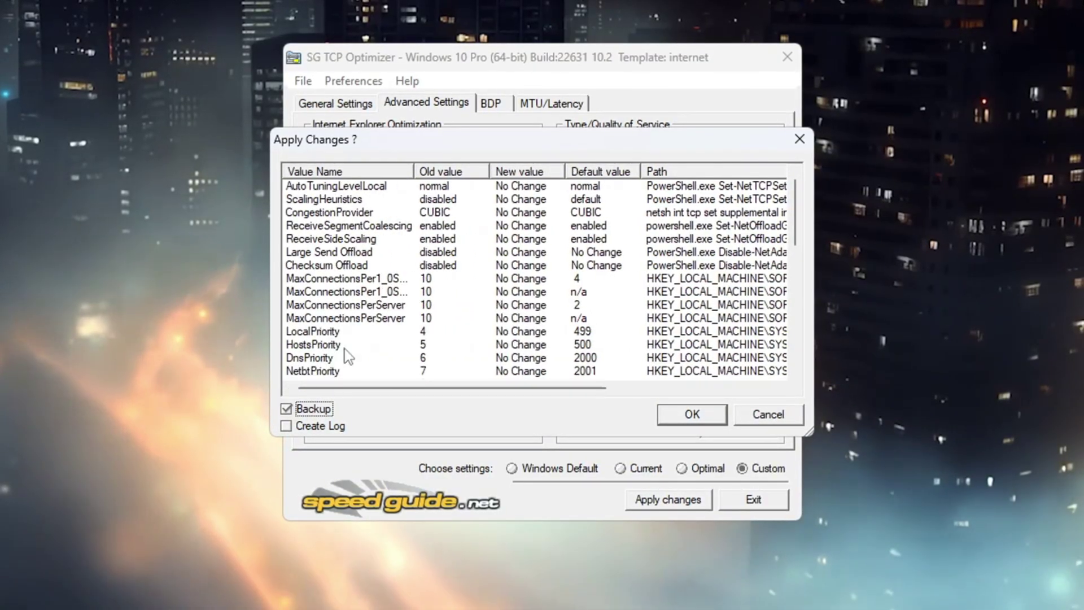
scroll(432, 267, down, 3)
scroll(432, 267, down, 5)
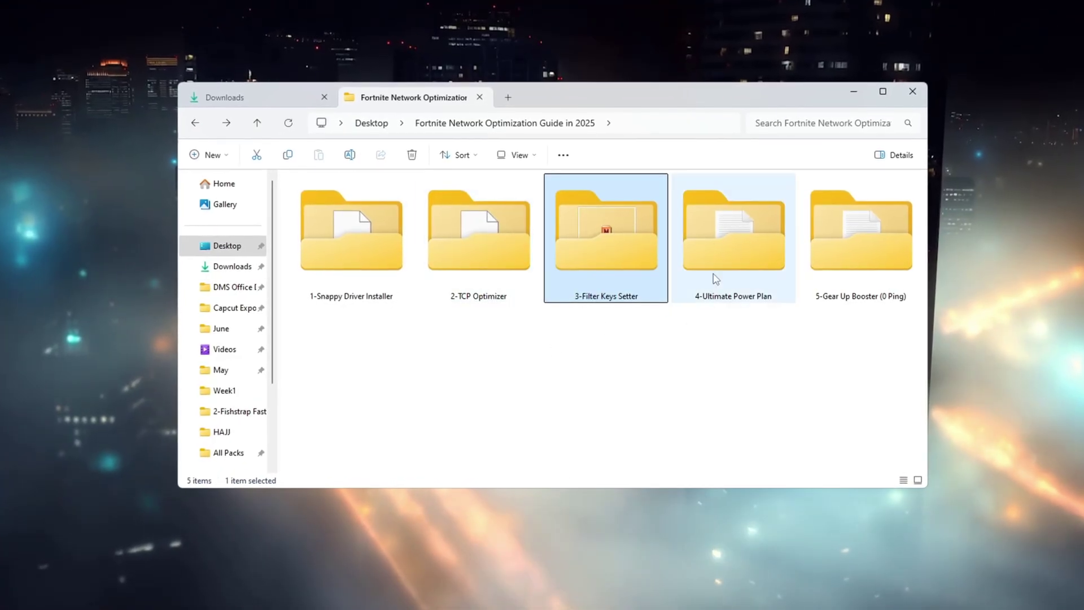
Step: Run FilterKeysSetter.exe from the 3-Filter Keys Setter folder and minimize the folder window
double_click(621, 239)
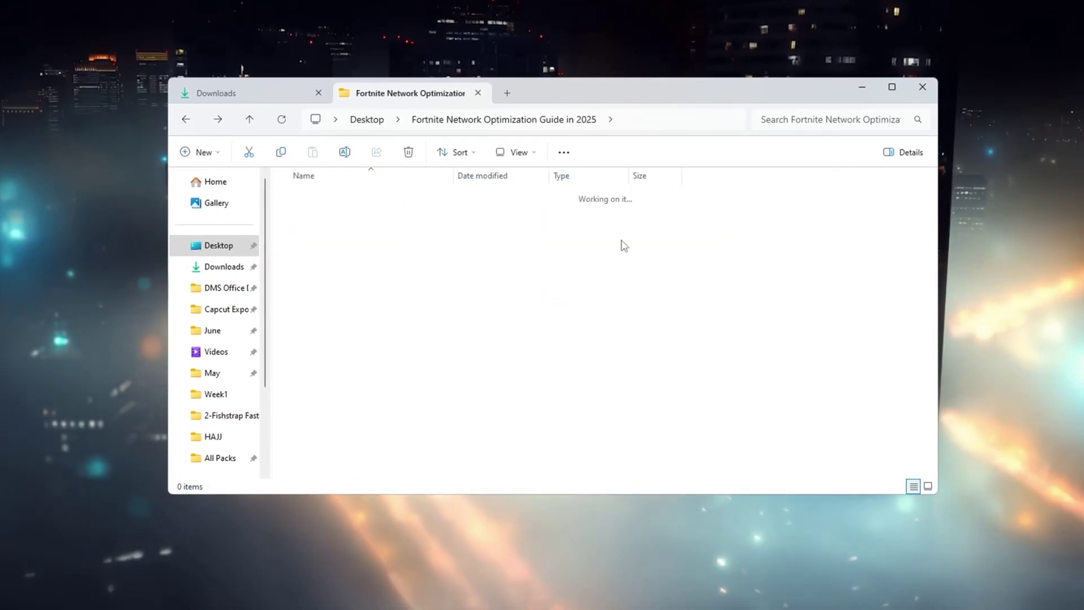
click(291, 196)
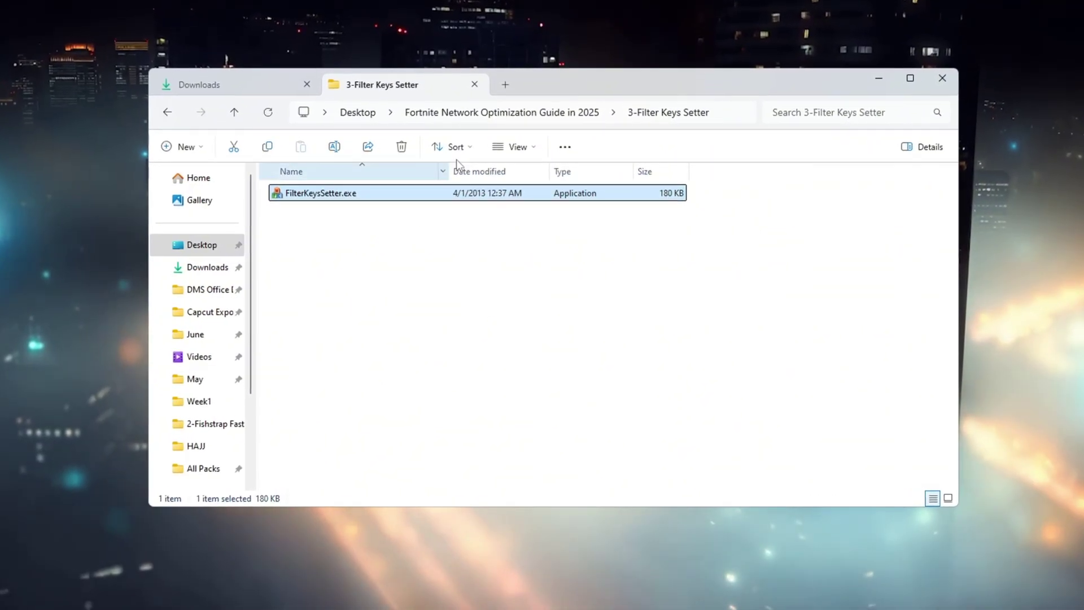
double_click(394, 197)
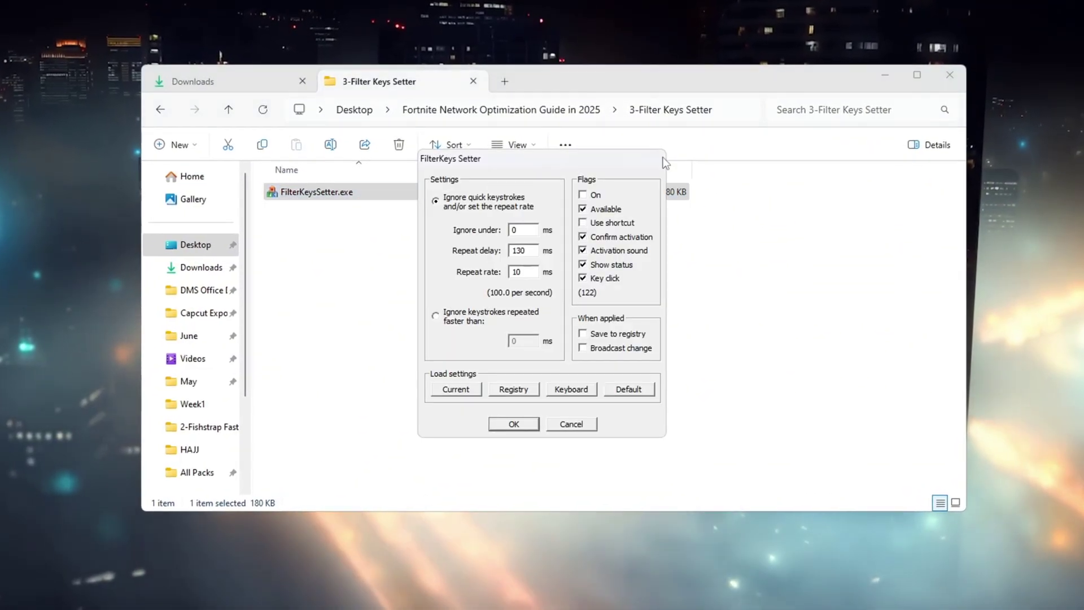
click(883, 77)
drag(534, 131, 534, 130)
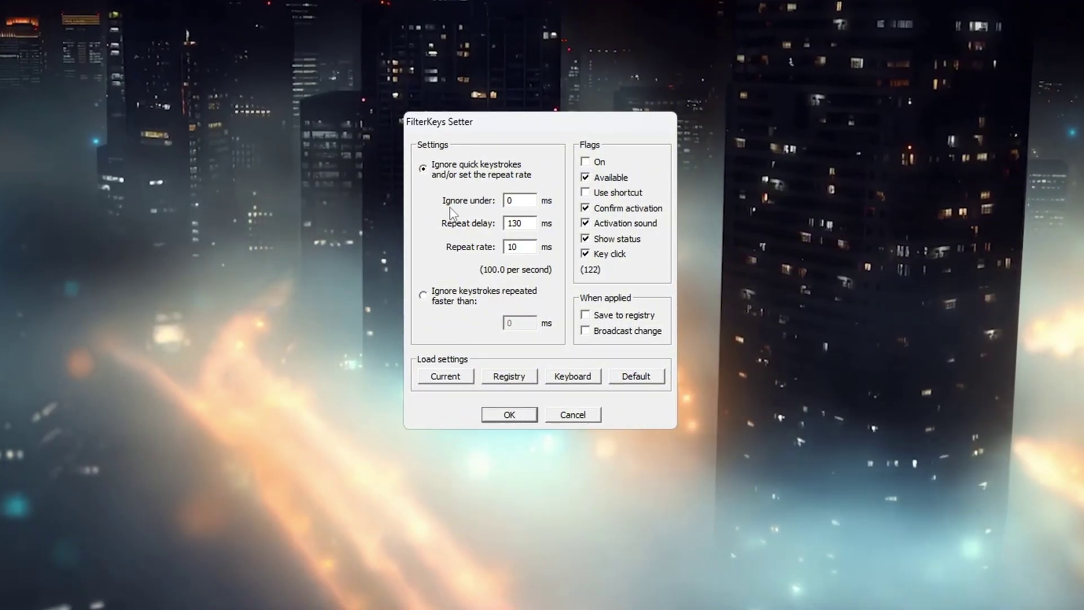
Step: Set Ignore under to 0 ms, Repeat delay to 130 ms and Repeat rate to 10 ms, and enable Save to registry
double_click(511, 200)
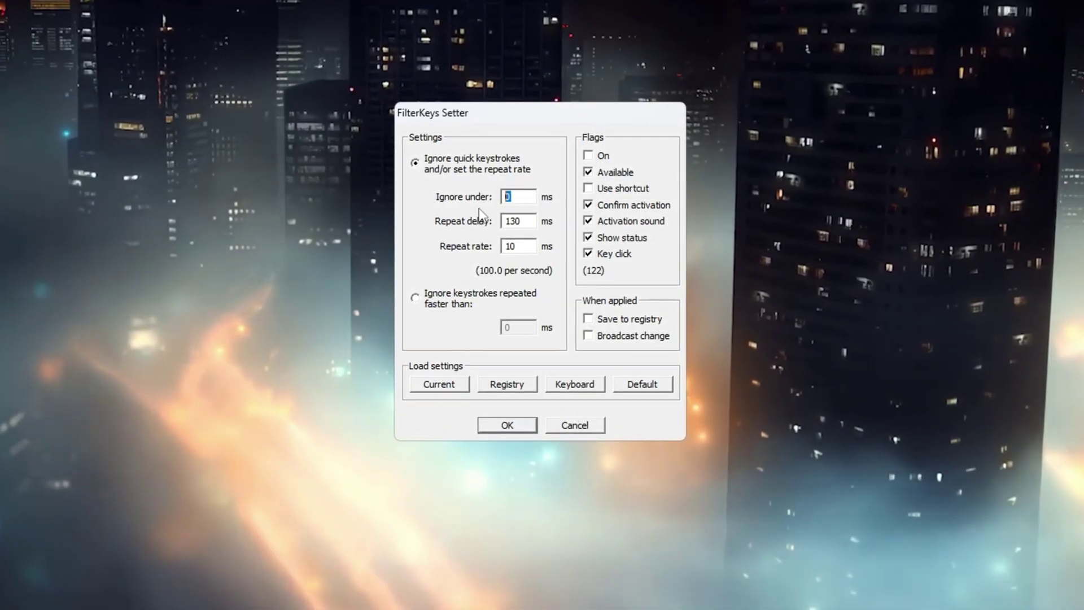
text(0)
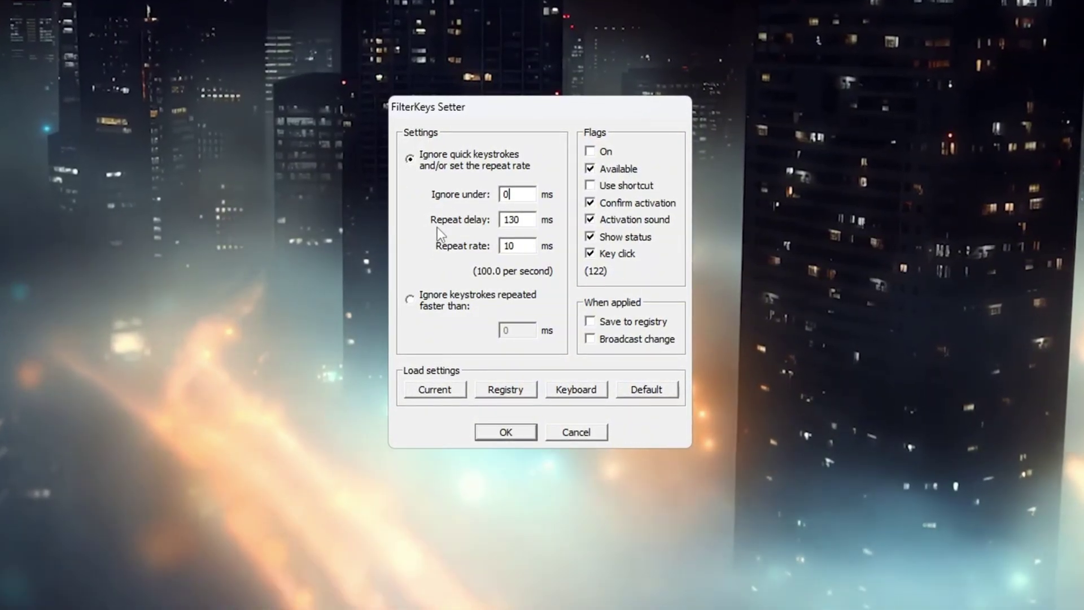
key(Tab)
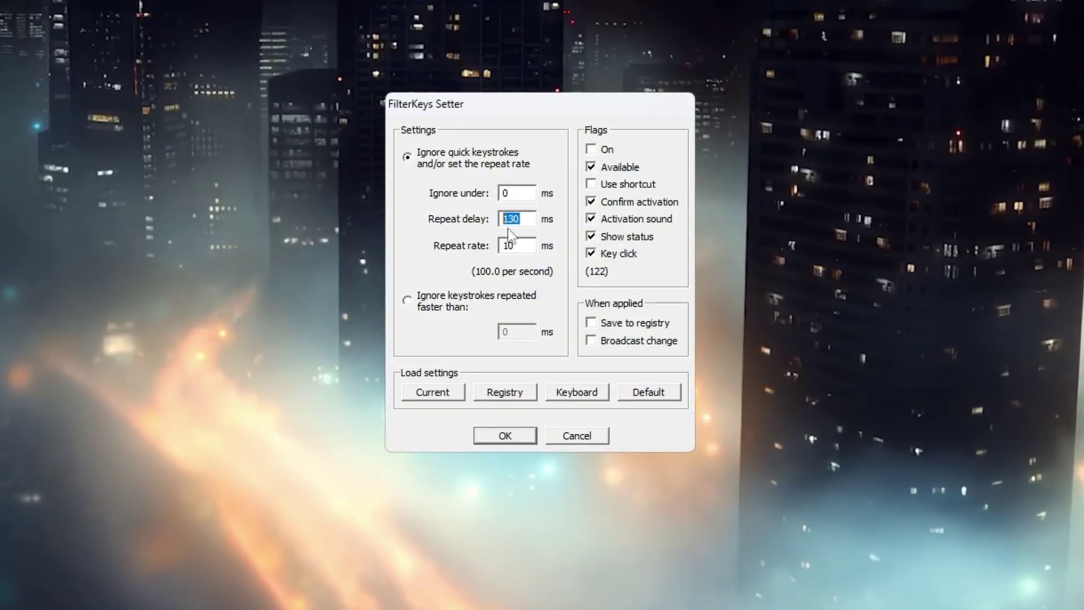
text(130)
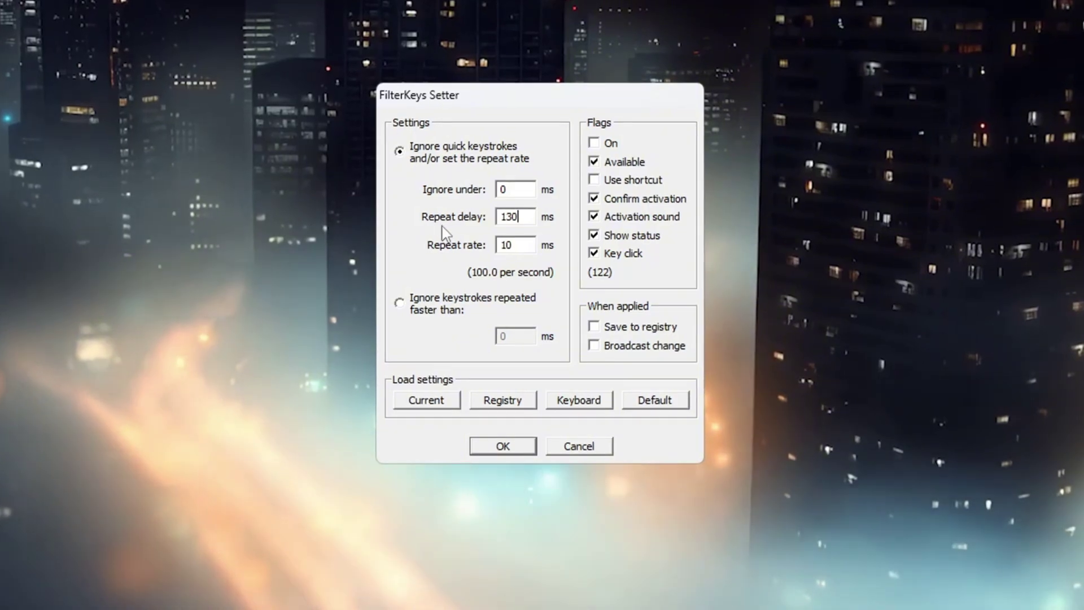
double_click(505, 244)
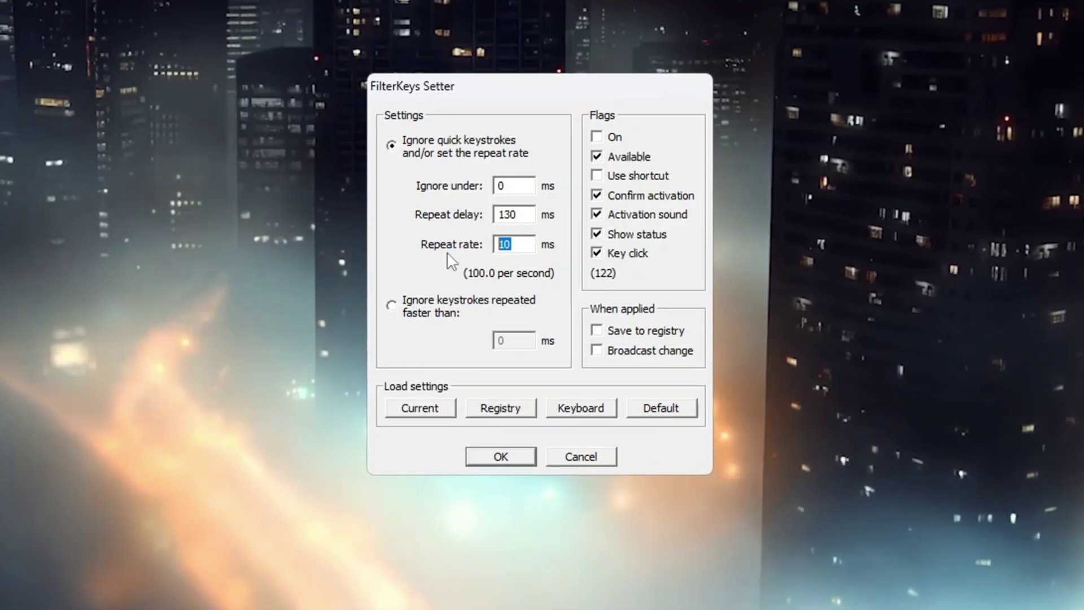
click(518, 245)
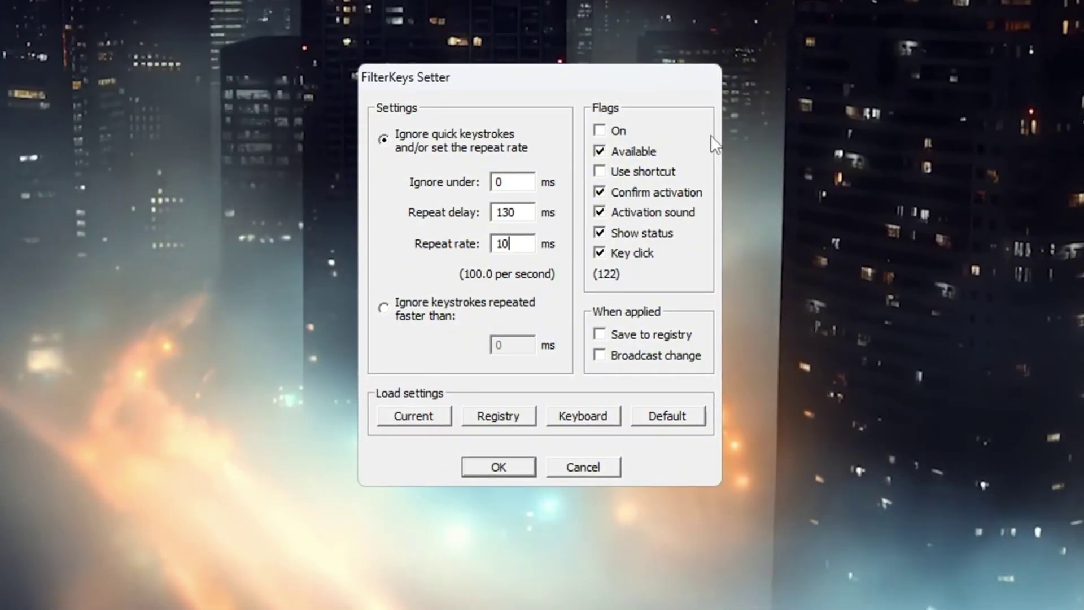
click(600, 334)
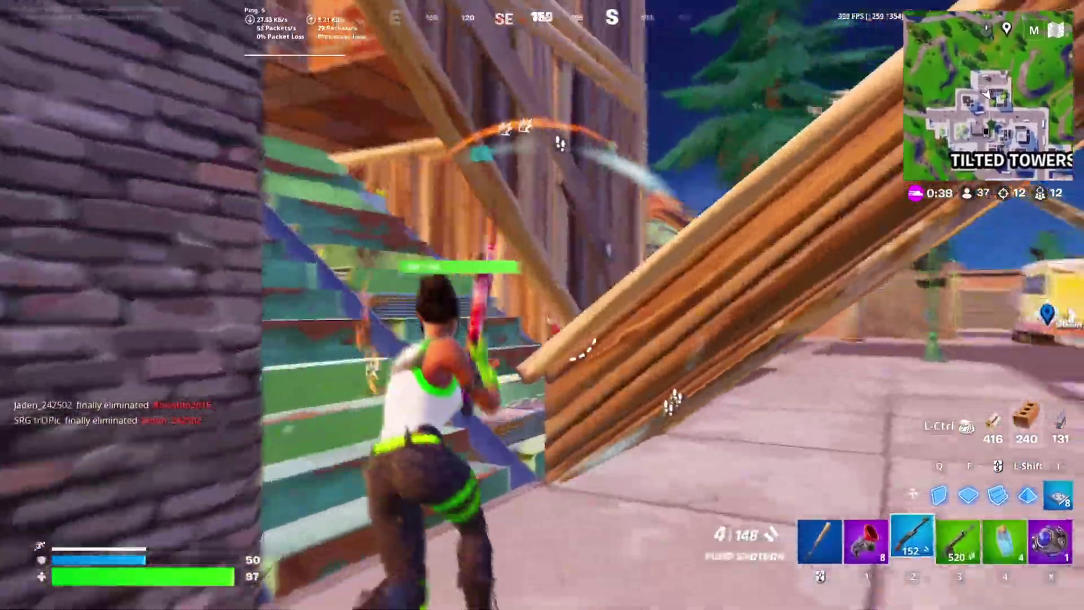
click(542, 304)
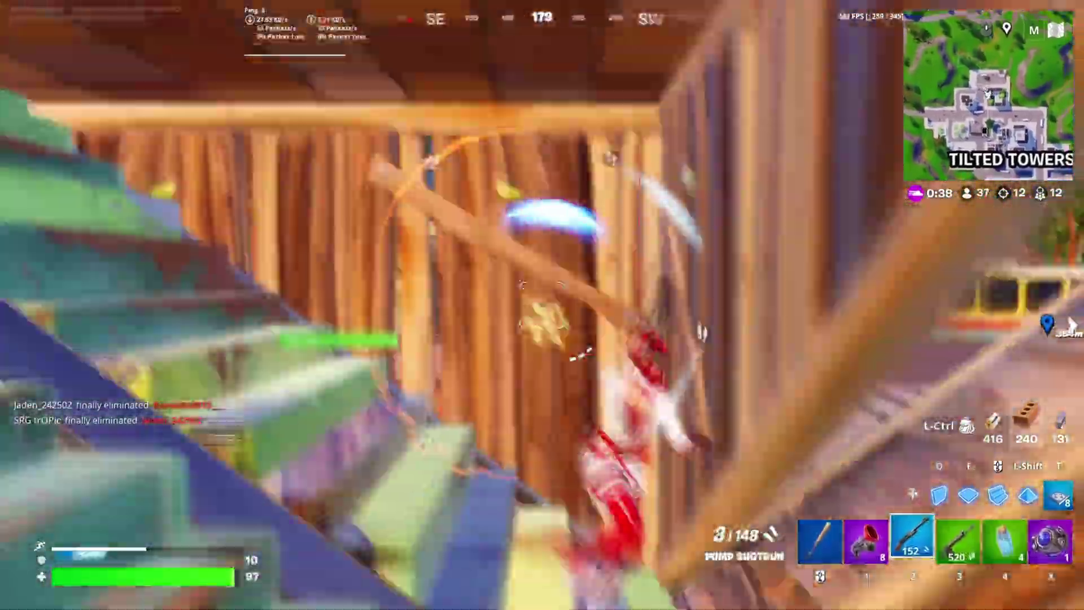
key(3)
click(542, 305)
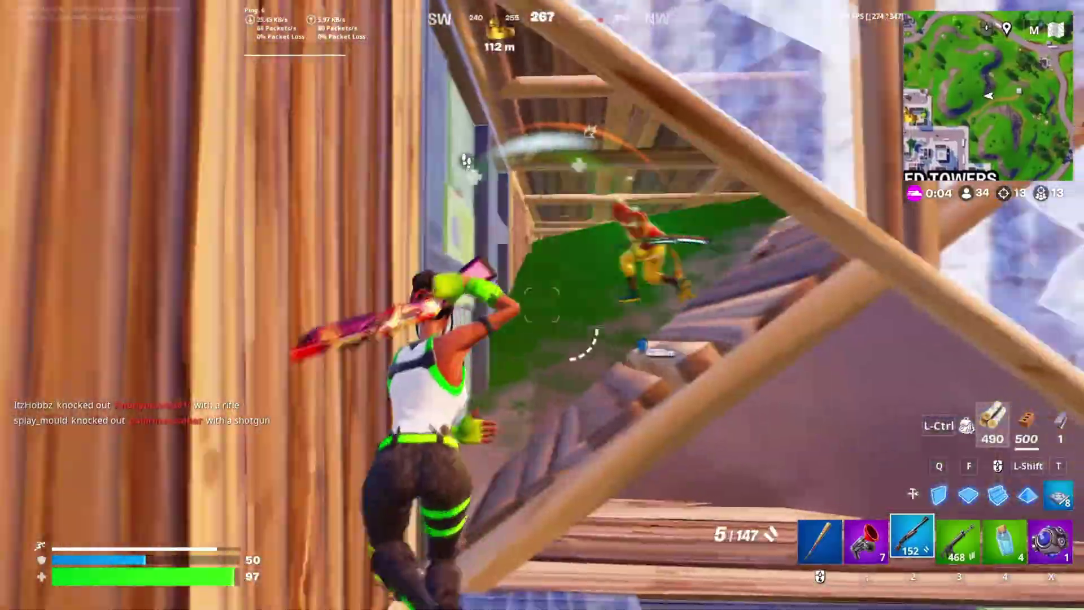
click(542, 305)
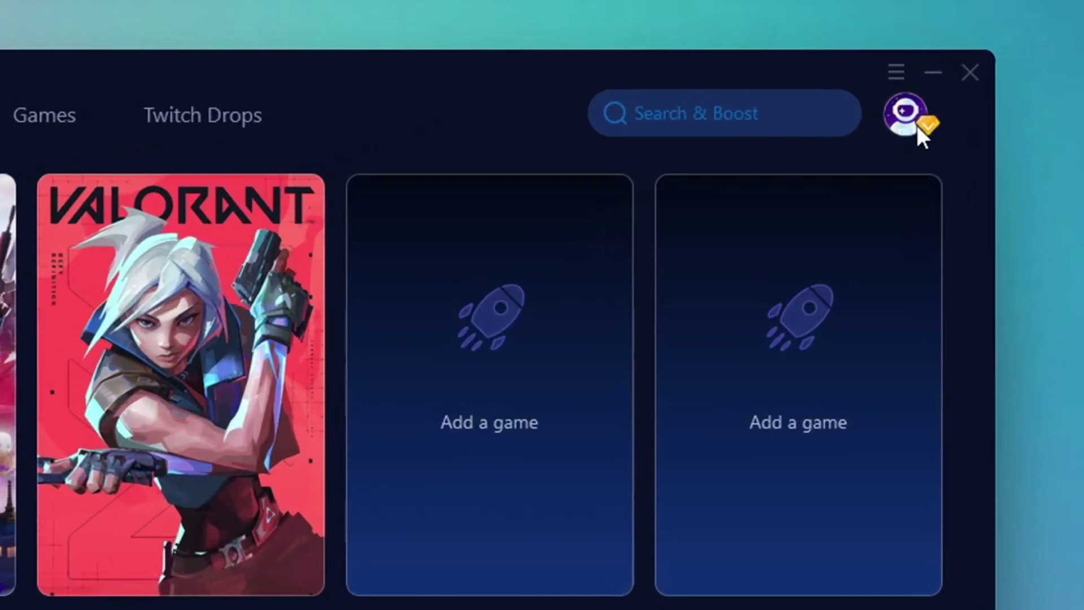
Step: In GearUP Booster, browse the catalogue of popular supported games and return to the home page
click(915, 116)
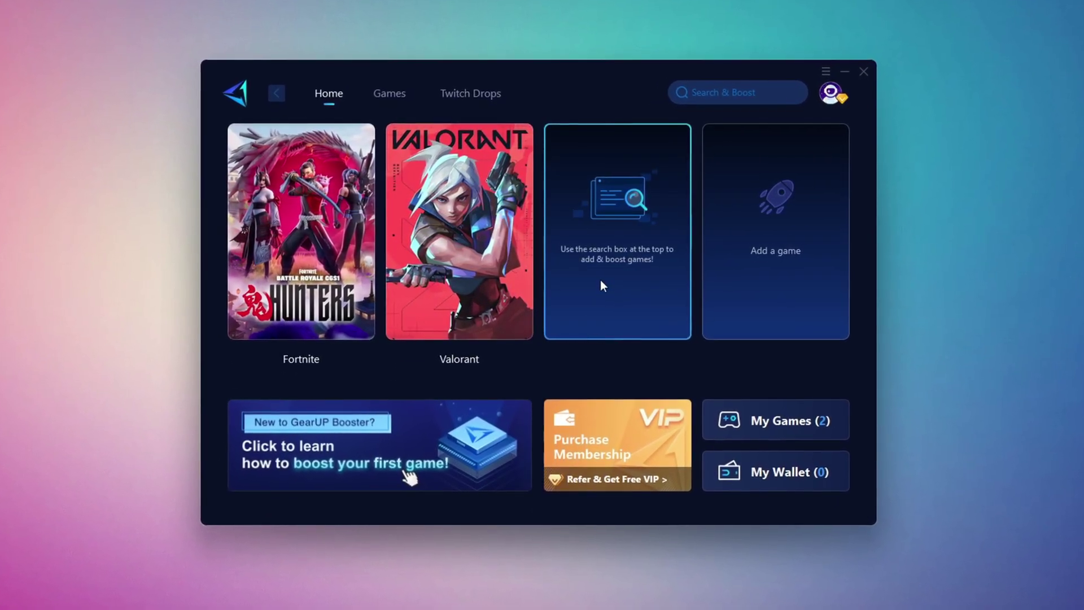
click(398, 96)
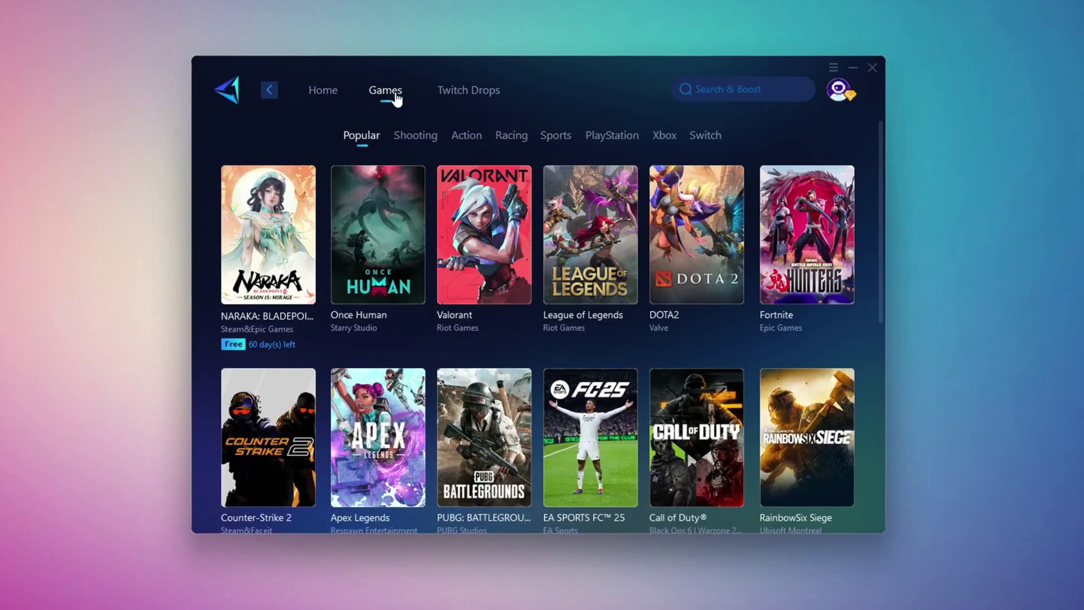
scroll(633, 297, down, 5)
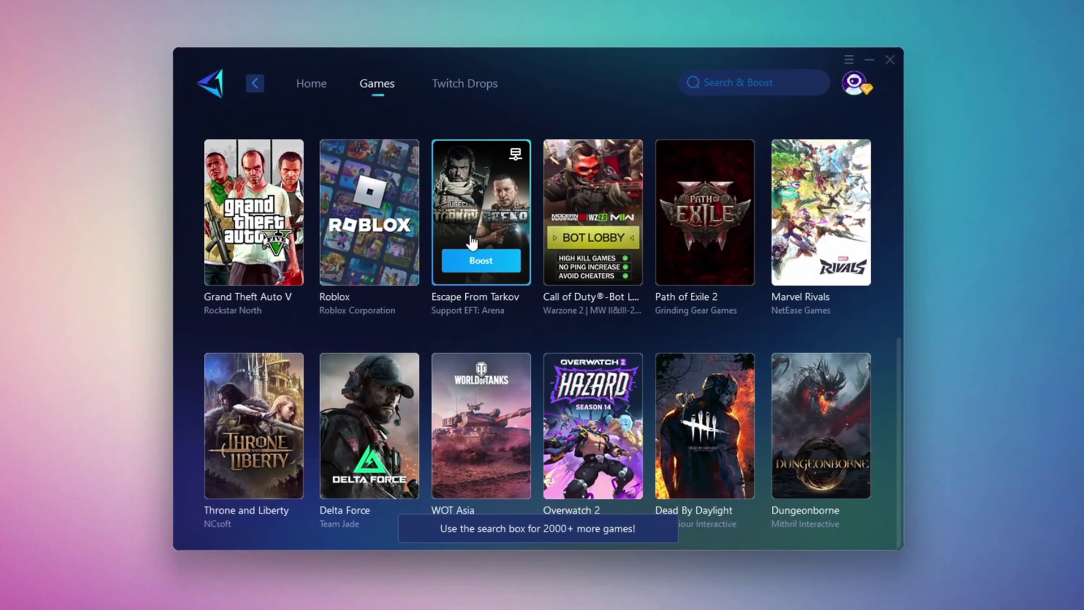
click(311, 87)
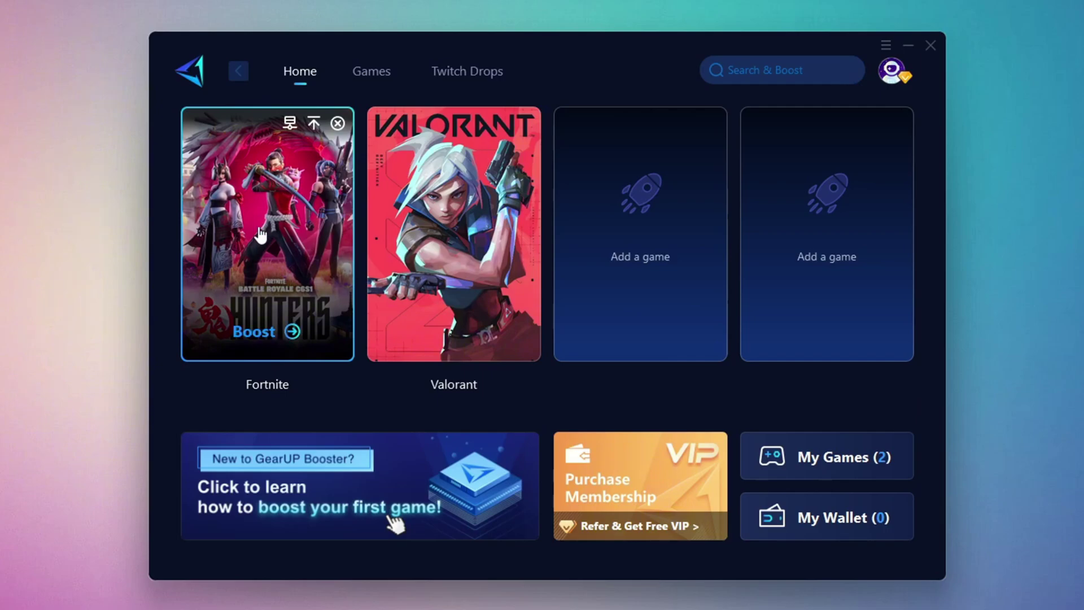
Step: Boost Fortnite and review the game server region list, keeping Middle East
click(254, 331)
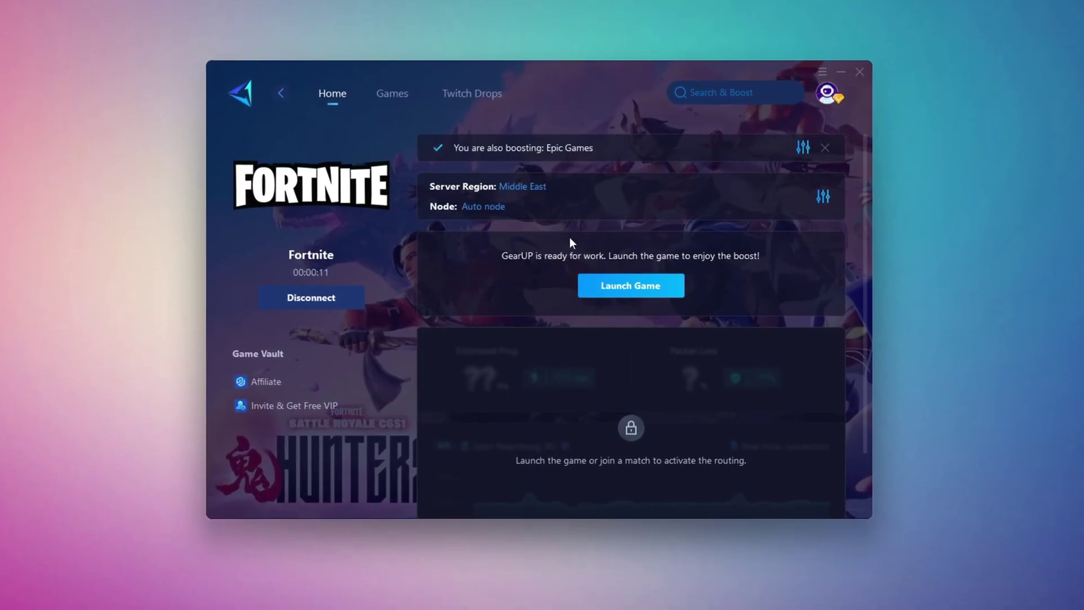
click(523, 187)
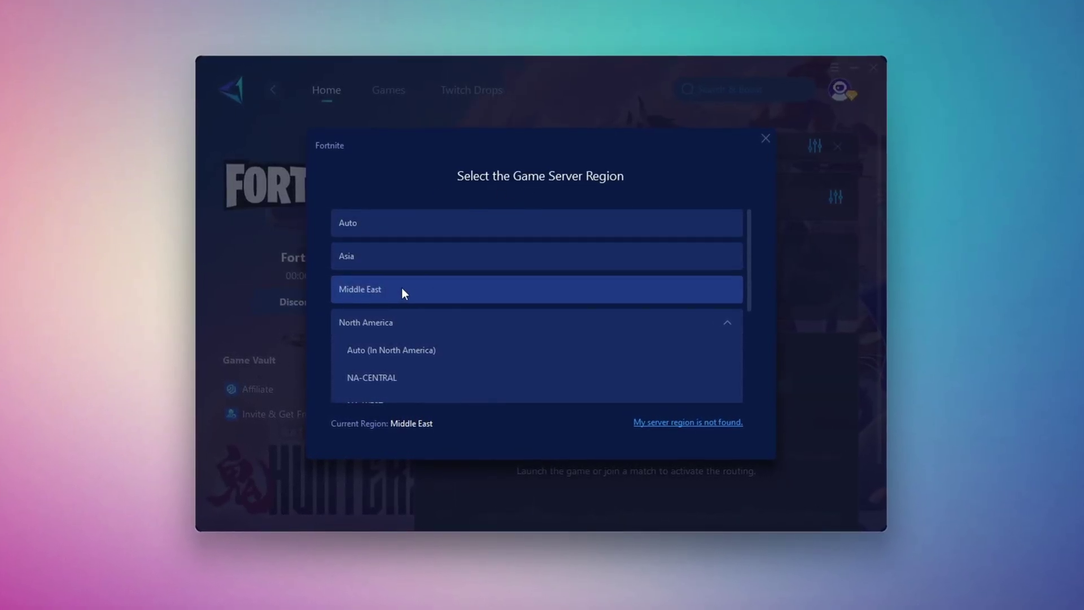
click(768, 138)
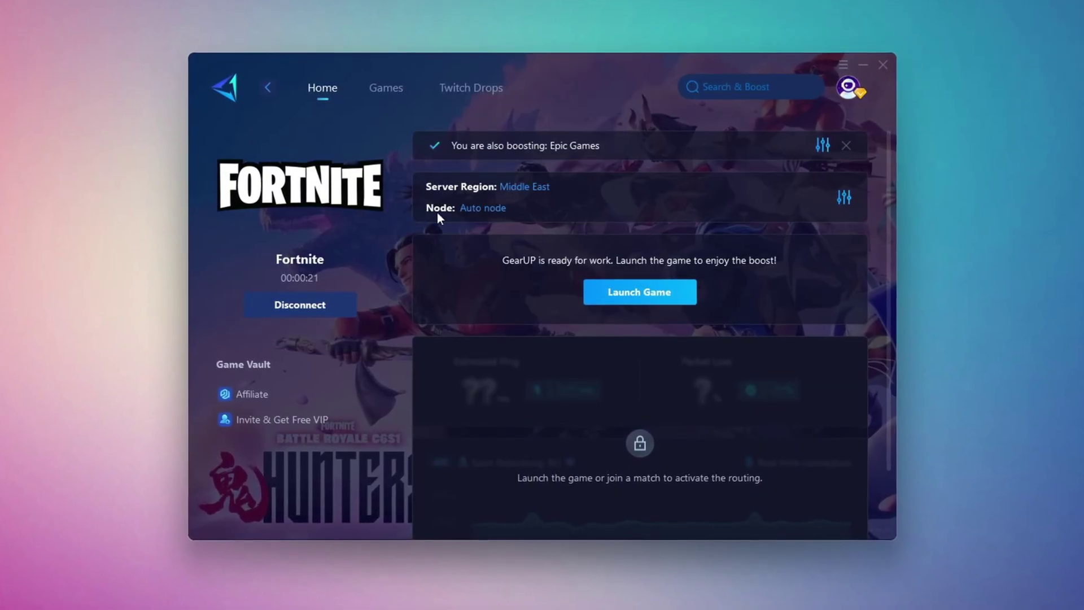
Step: Review the Middle East server nodes with their ping and mode, keep Auto node and close the booster window
click(483, 208)
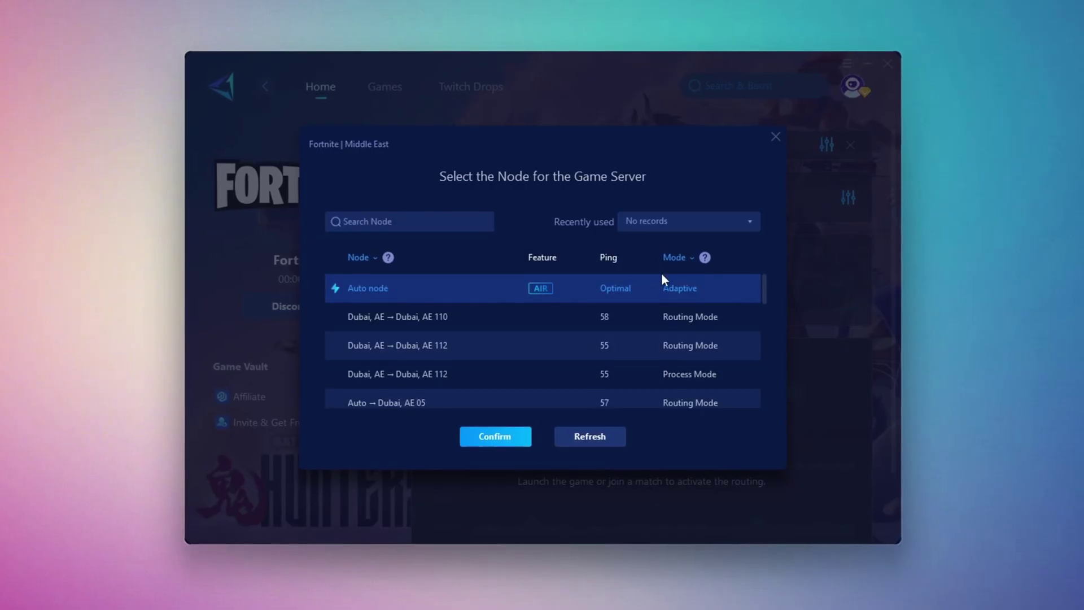
scroll(515, 333, down, 1)
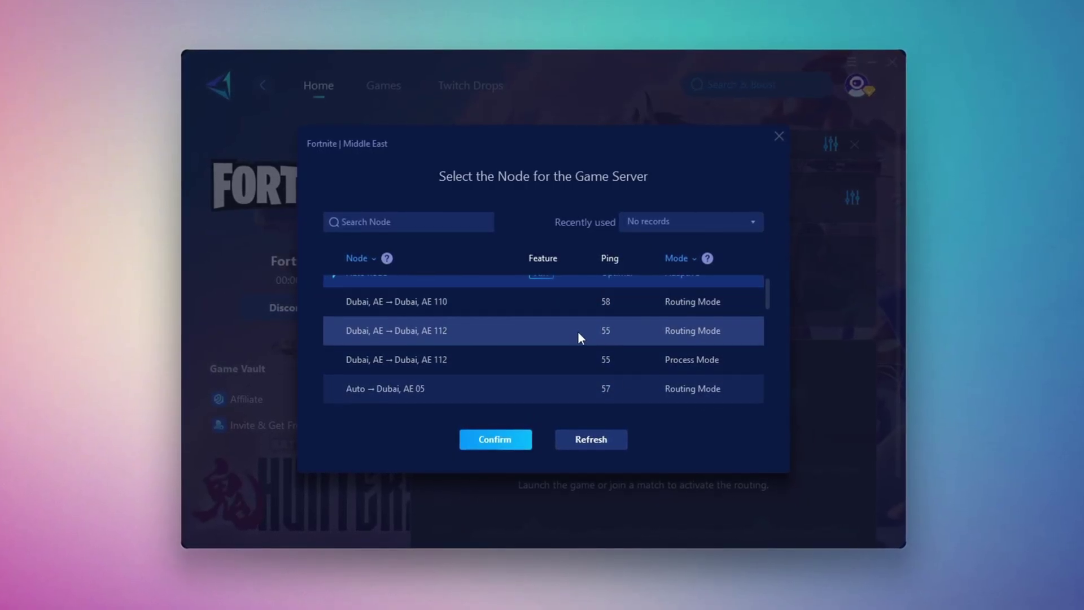
scroll(578, 331, up, 1)
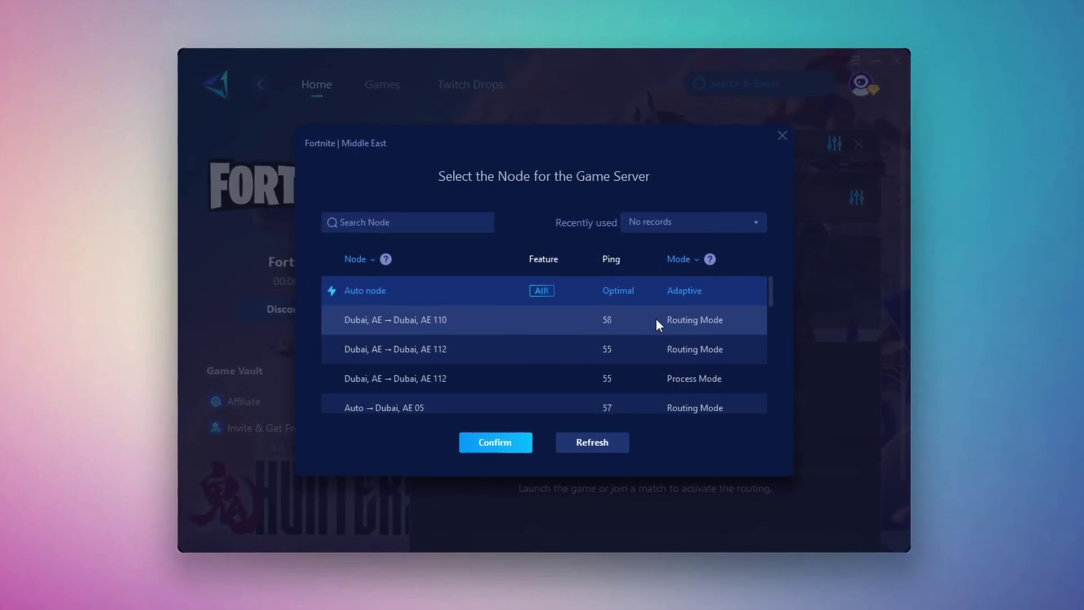
click(786, 136)
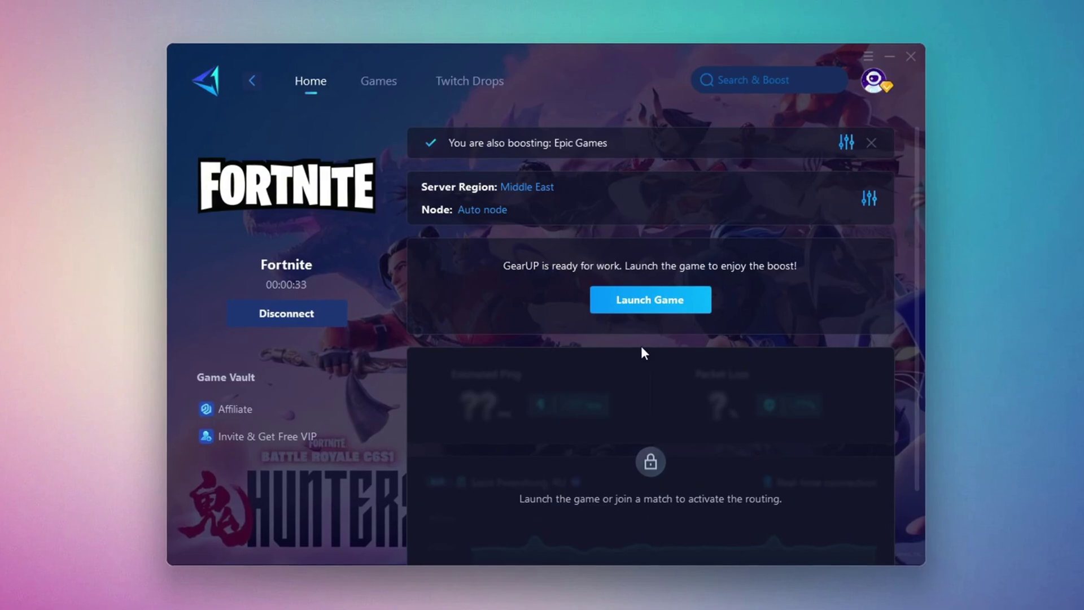
click(914, 56)
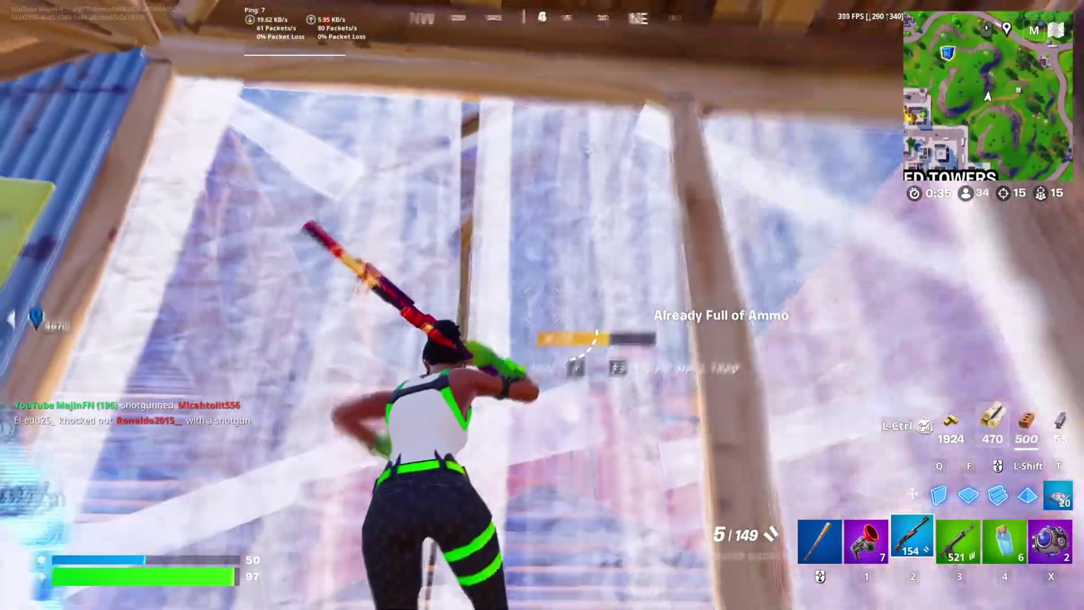
key(q)
key(3)
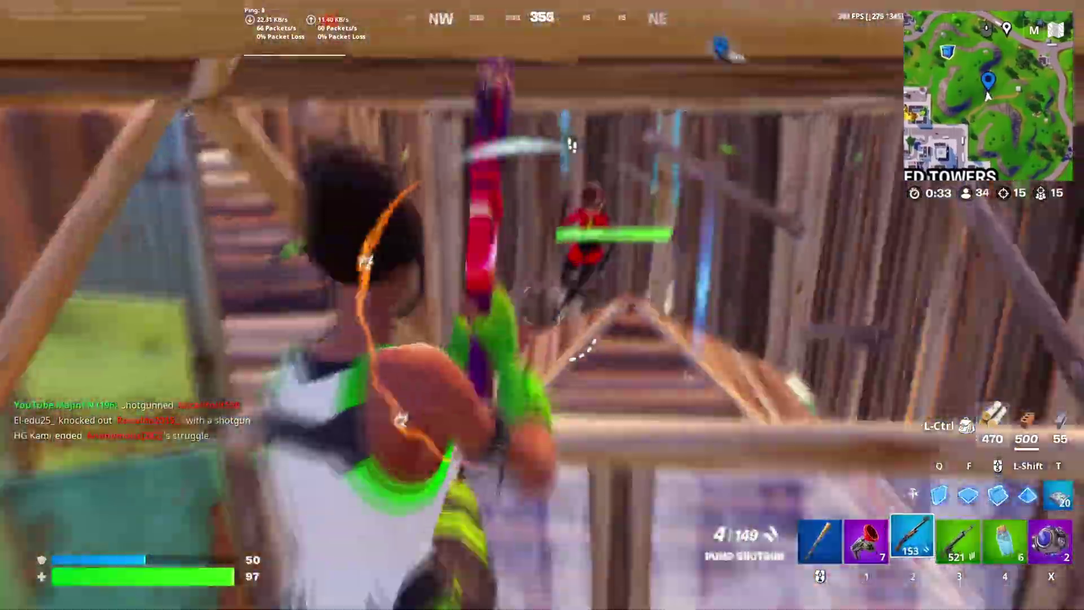
click(542, 305)
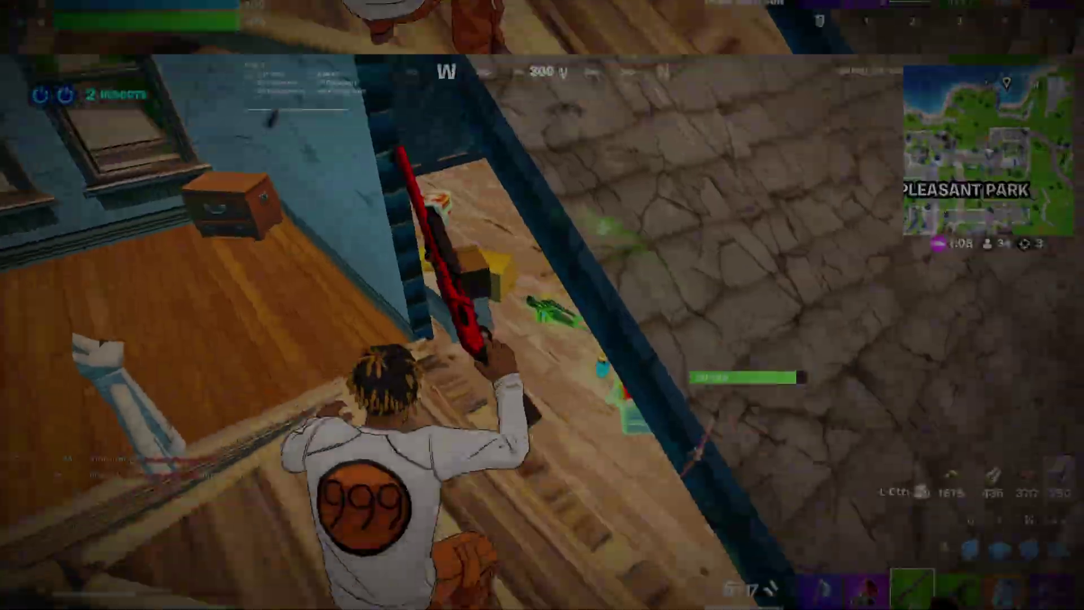
click(542, 305)
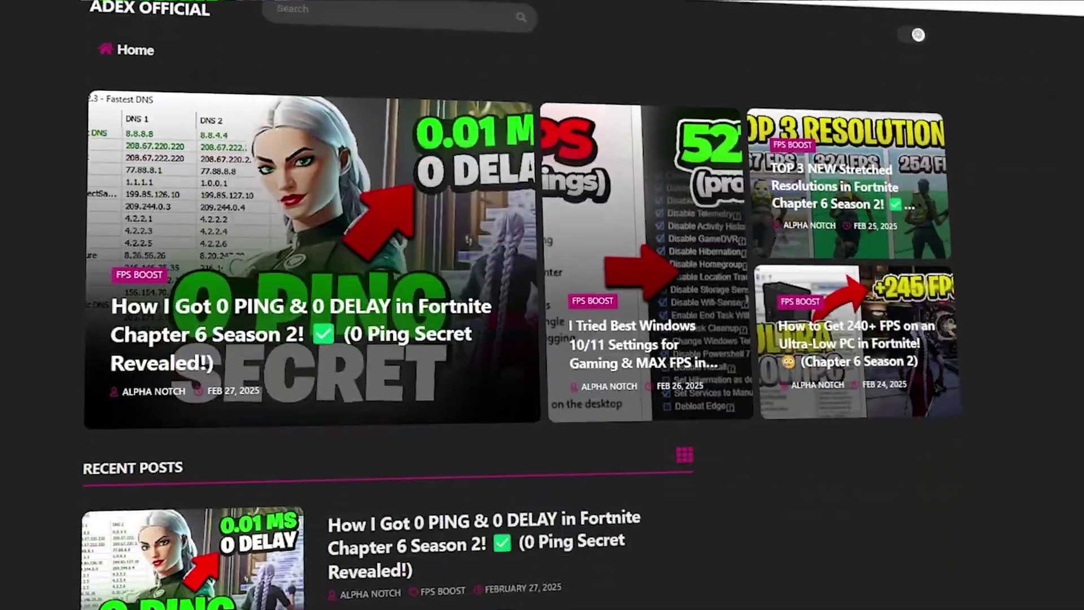
scroll(542, 305, down, 8)
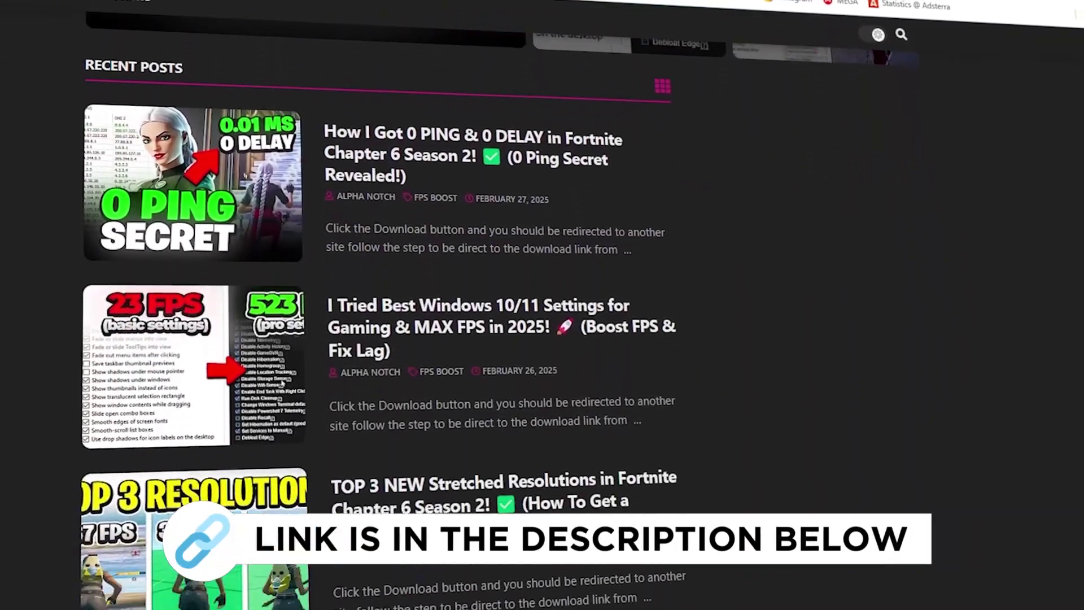
scroll(542, 304, down, 6)
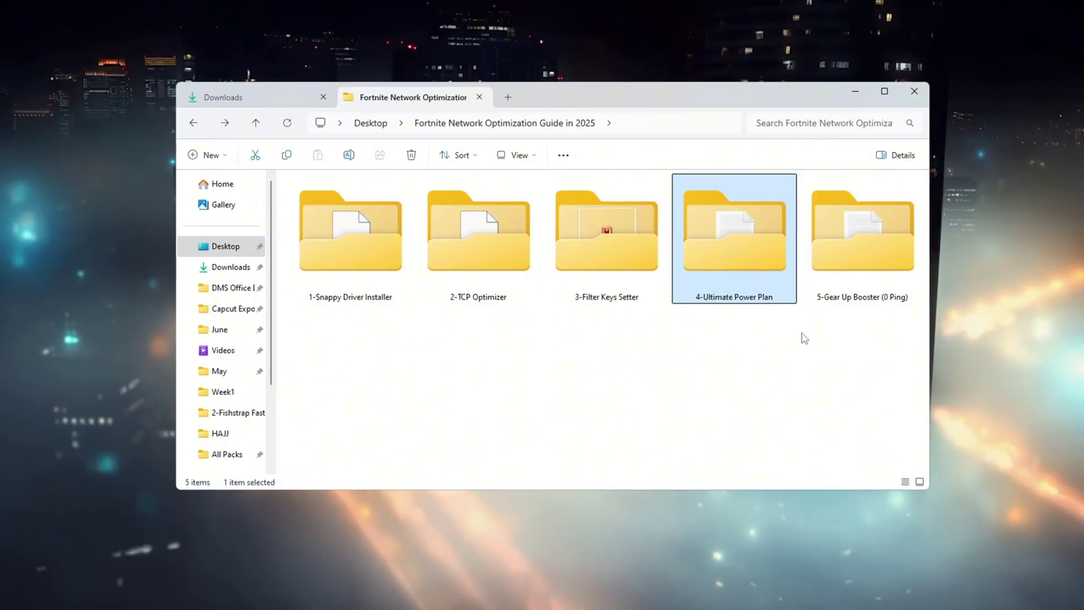
Step: Open the 4-Ultimate Power Plan folder and select the Ultimate Performance plan in Windows Power Options
double_click(723, 256)
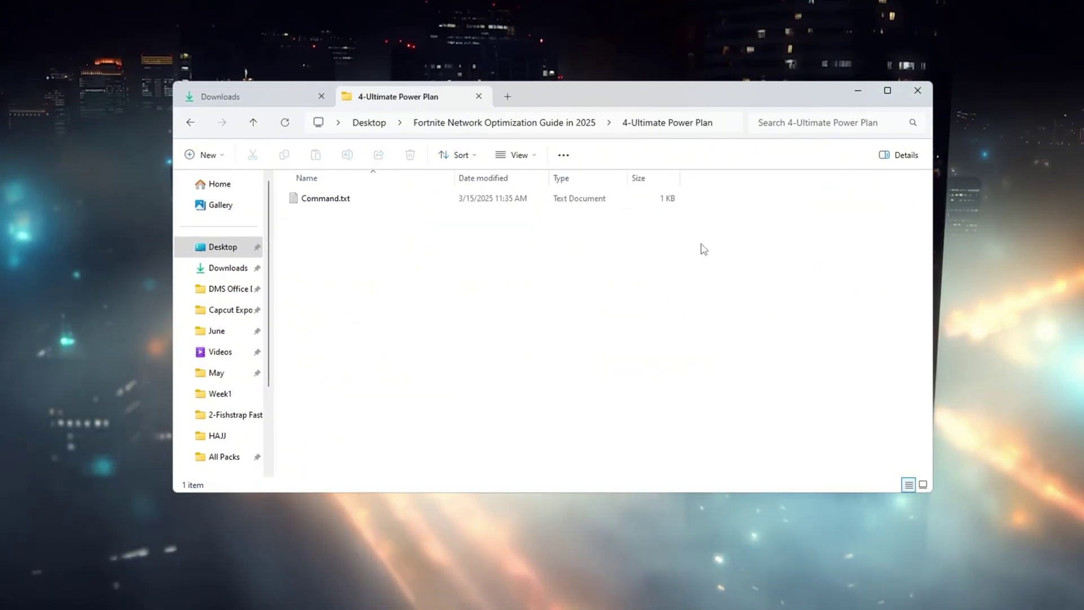
key(super)
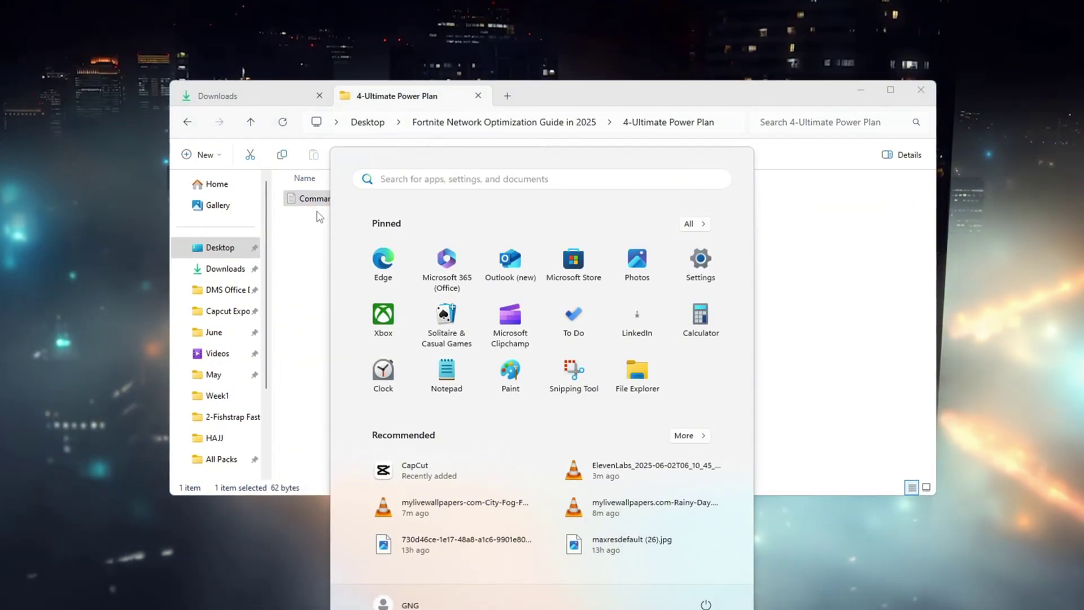
text(choose)
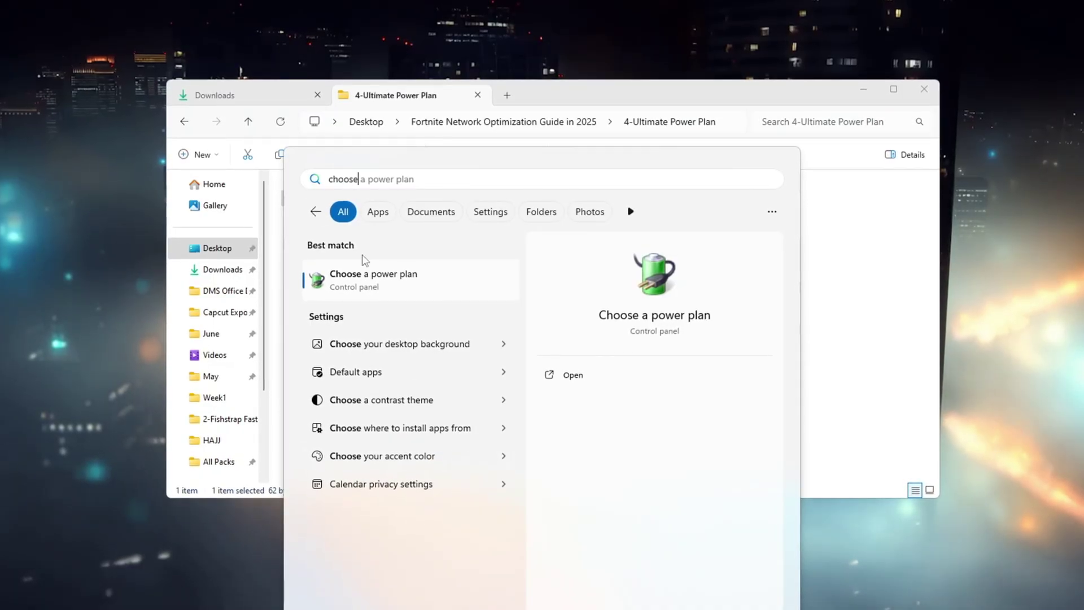
click(427, 297)
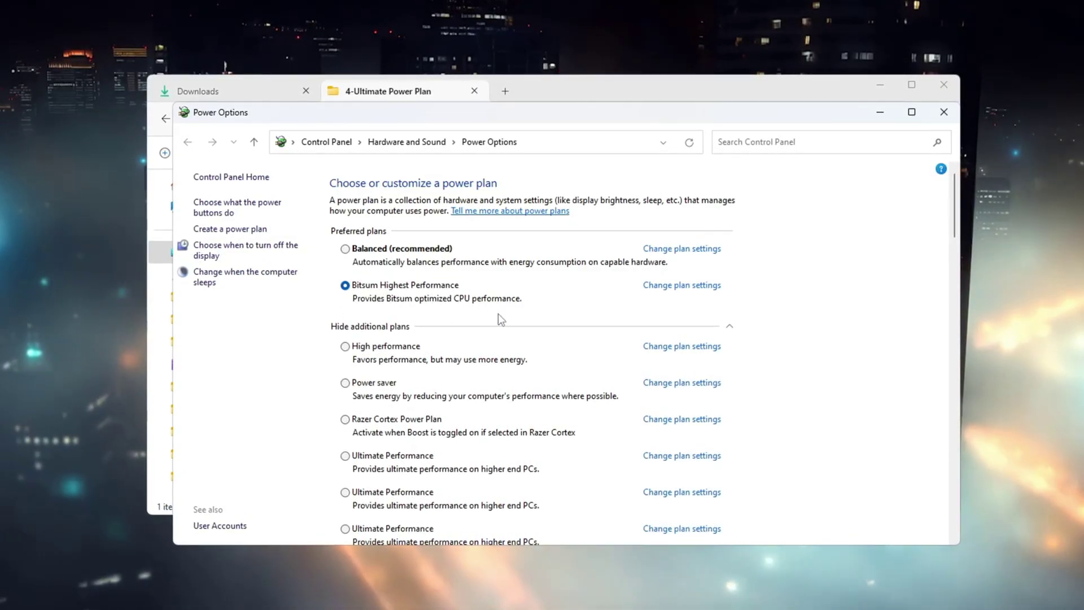
scroll(427, 318, down, 1)
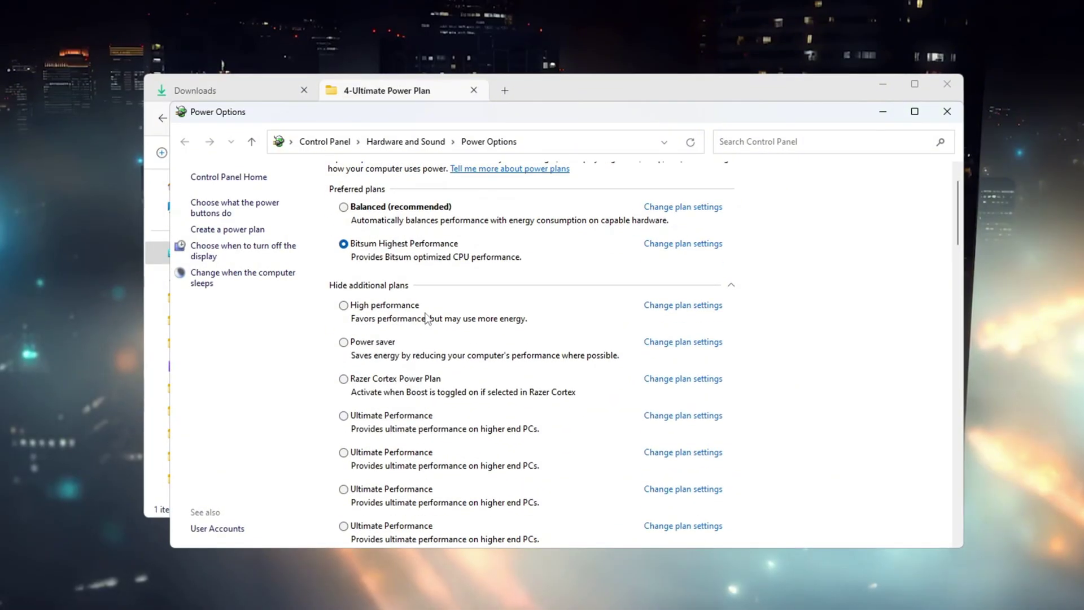
scroll(427, 318, down, 1)
click(353, 376)
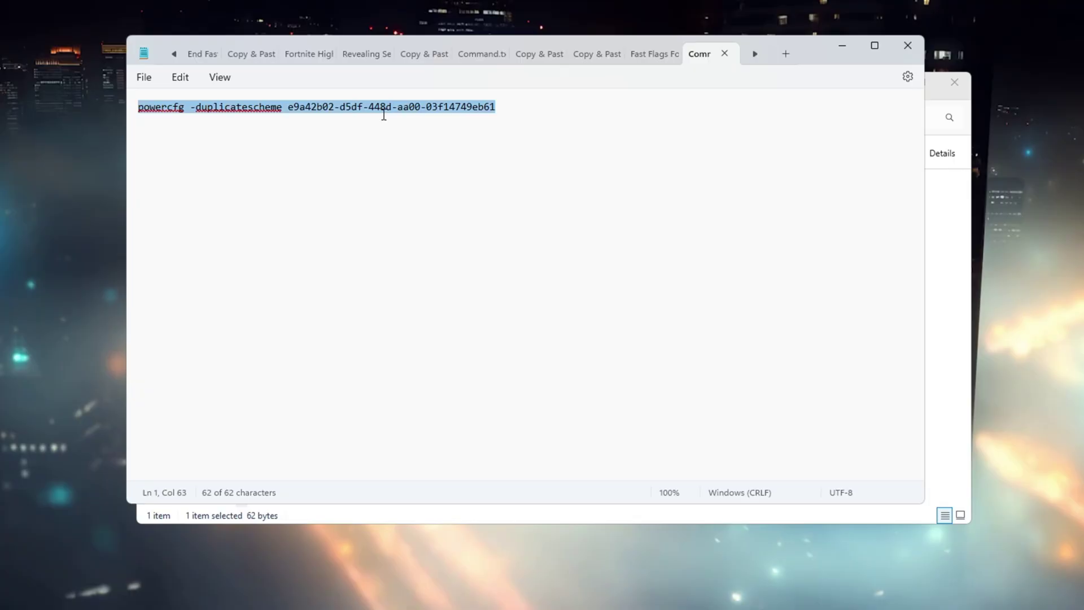
Step: Copy powercfg -duplicatescheme e9a42b02-d5df-448d-aa00-03f14749eb61 from the open text file and run it in Command Prompt as administrator
right_click(373, 112)
click(426, 184)
key(super)
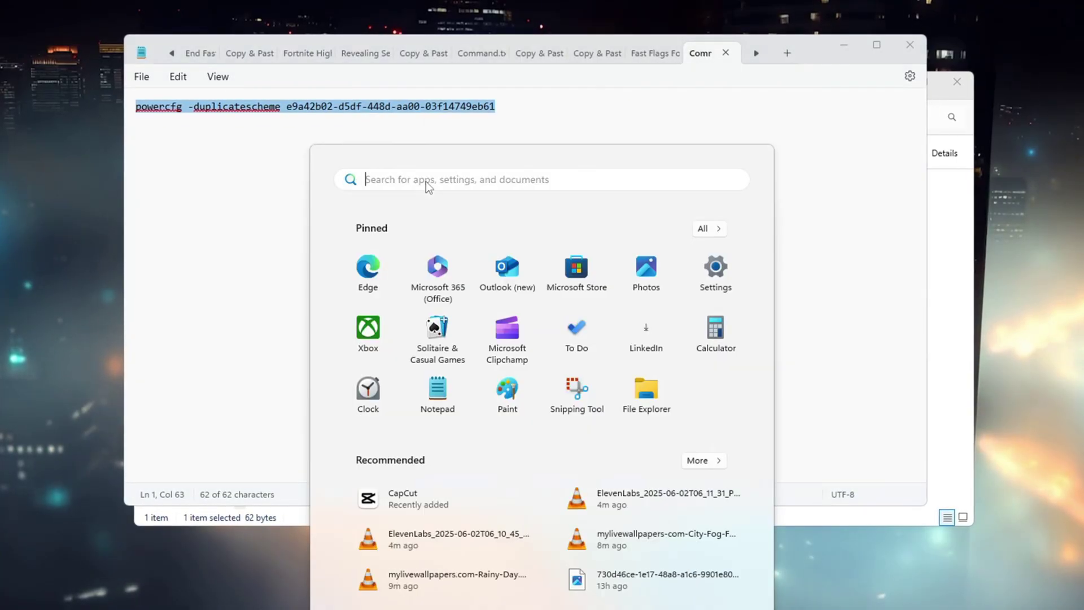
text(cmd)
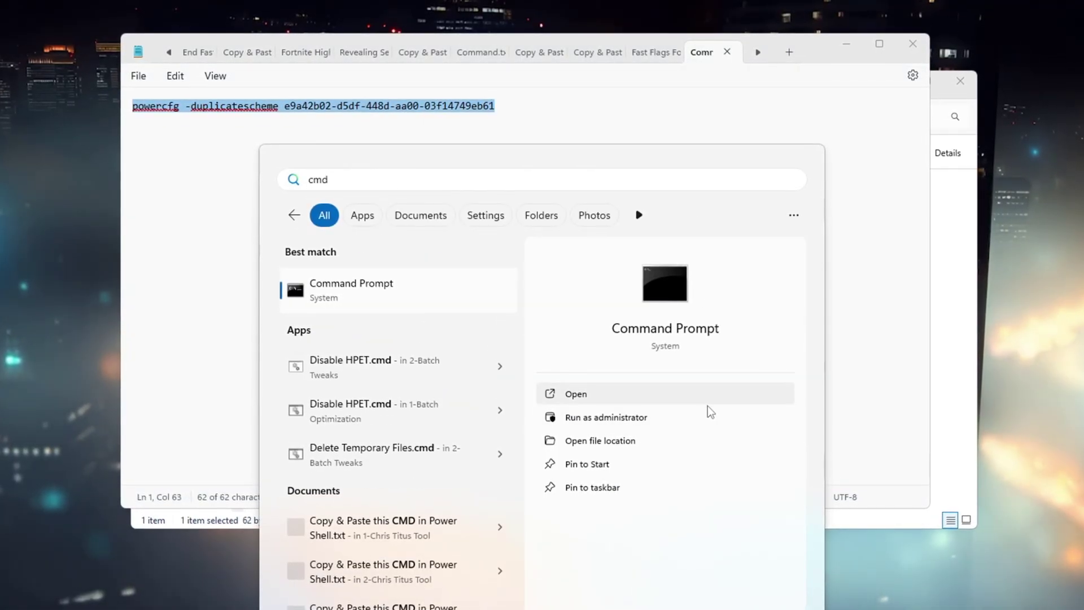
click(709, 415)
right_click(633, 281)
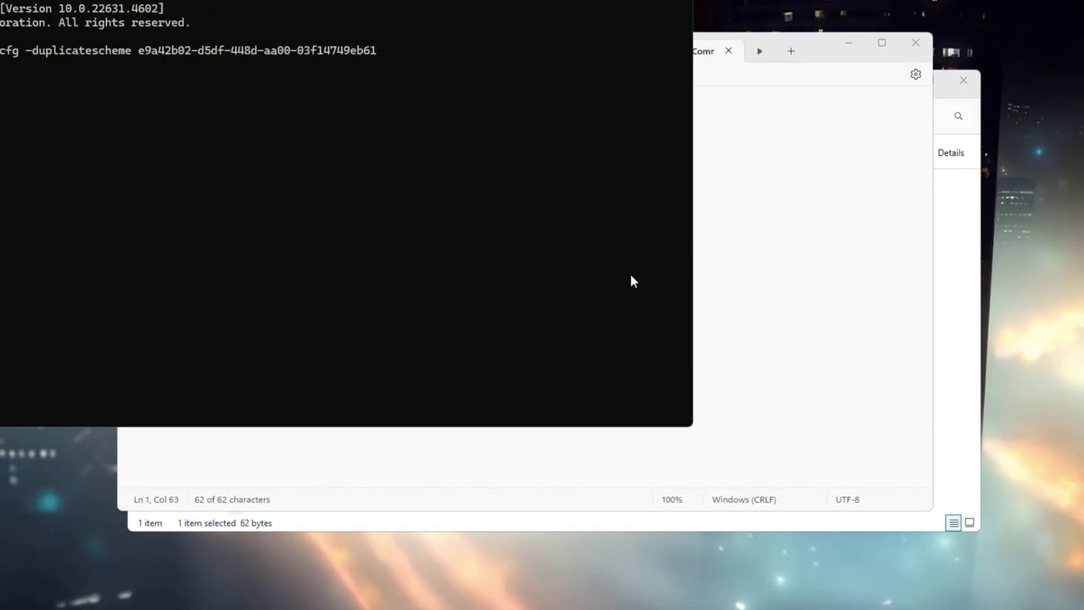
key(Return)
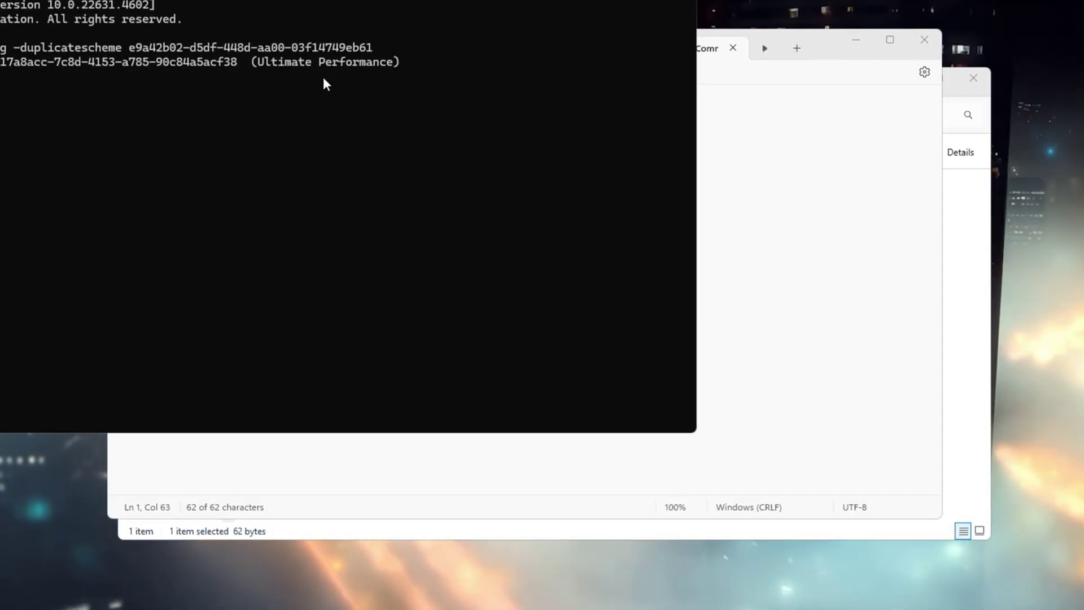
Step: Close Command Prompt and reopen the Choose a power plan page of Control Panel
click(689, 6)
key(super)
text(choos)
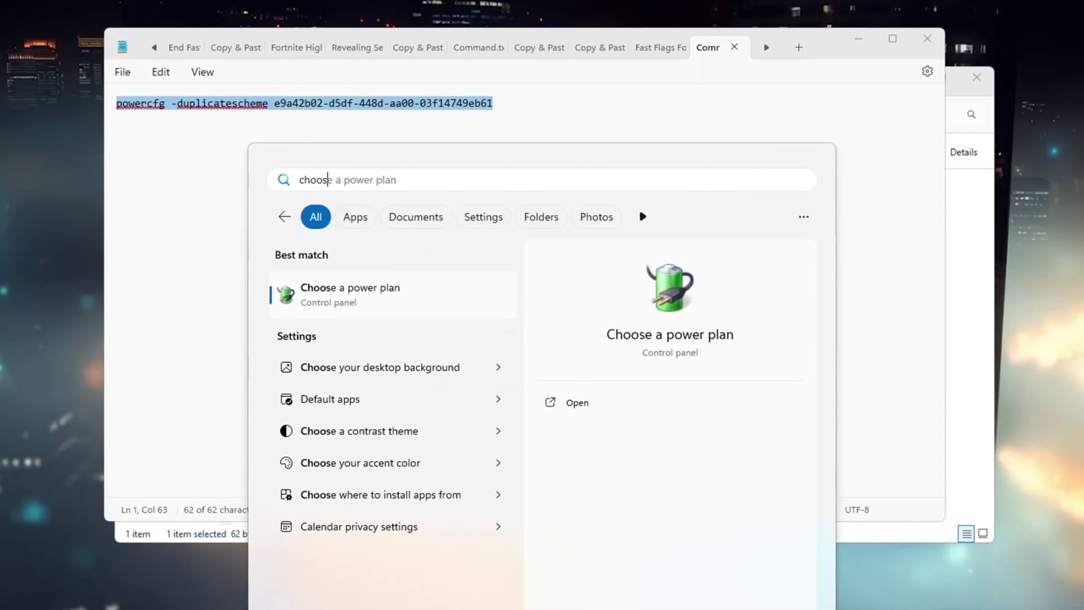
key(Return)
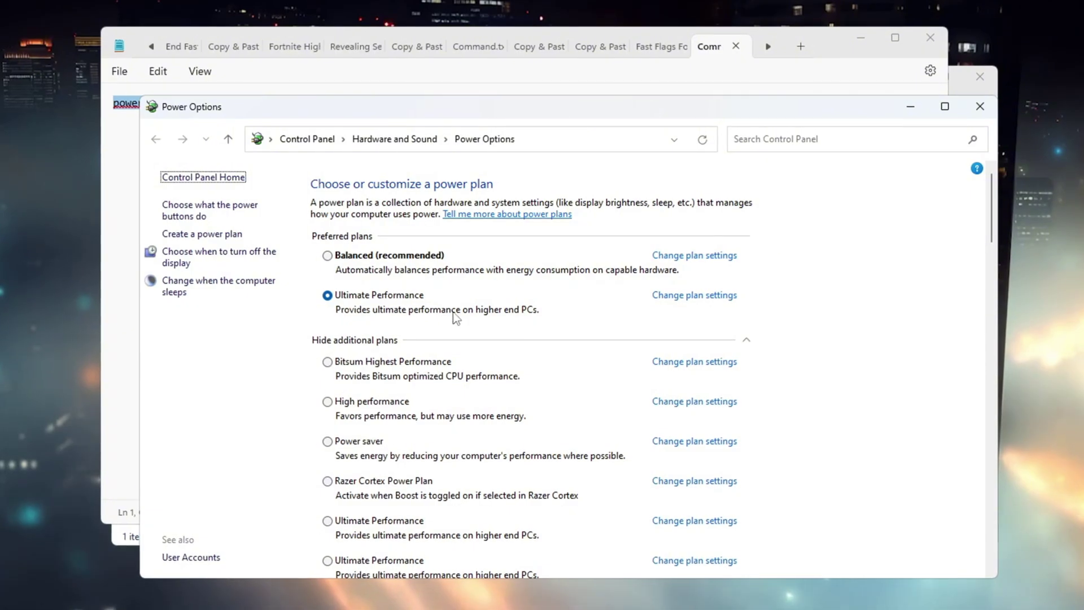